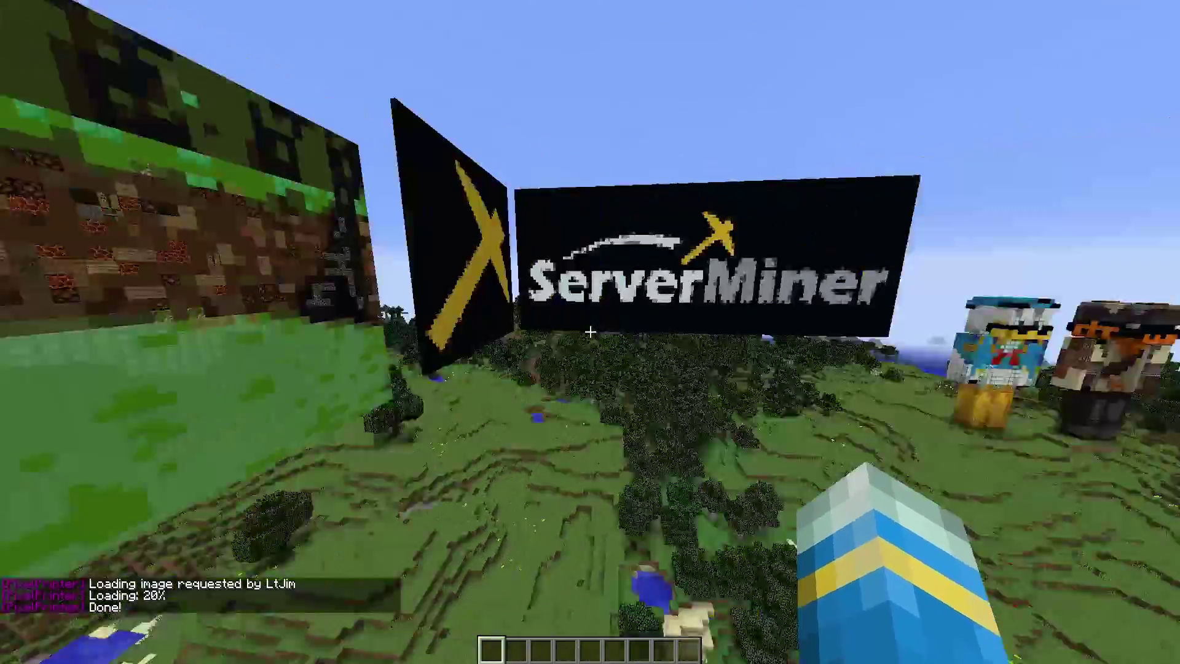
Fly around the world and examine the chicken image up close and the ServerMiner logo images.
mouse_move(590, 332)
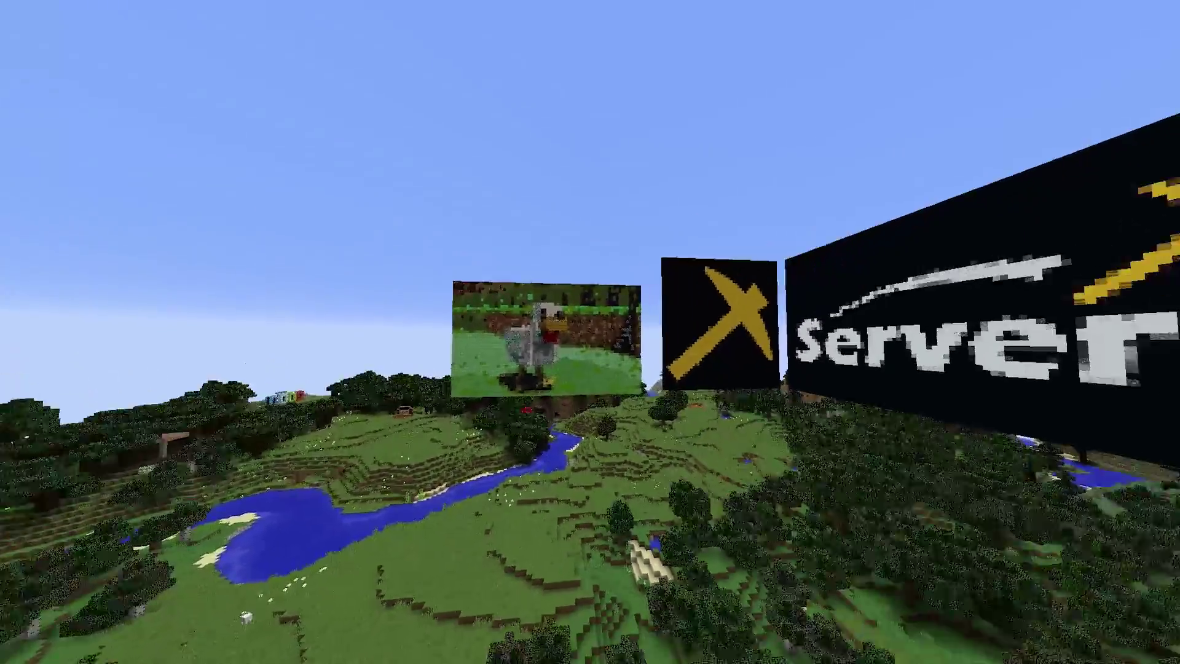
key("w")
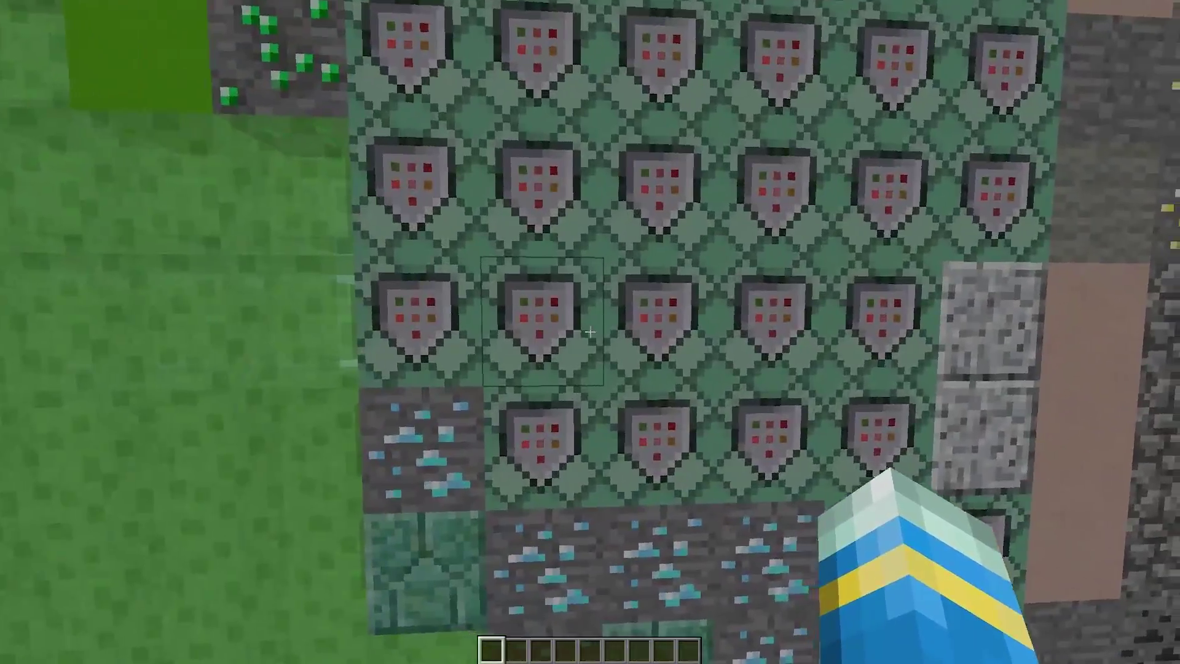
key("w")
key("w")
key("s")
key("s")
key("a")
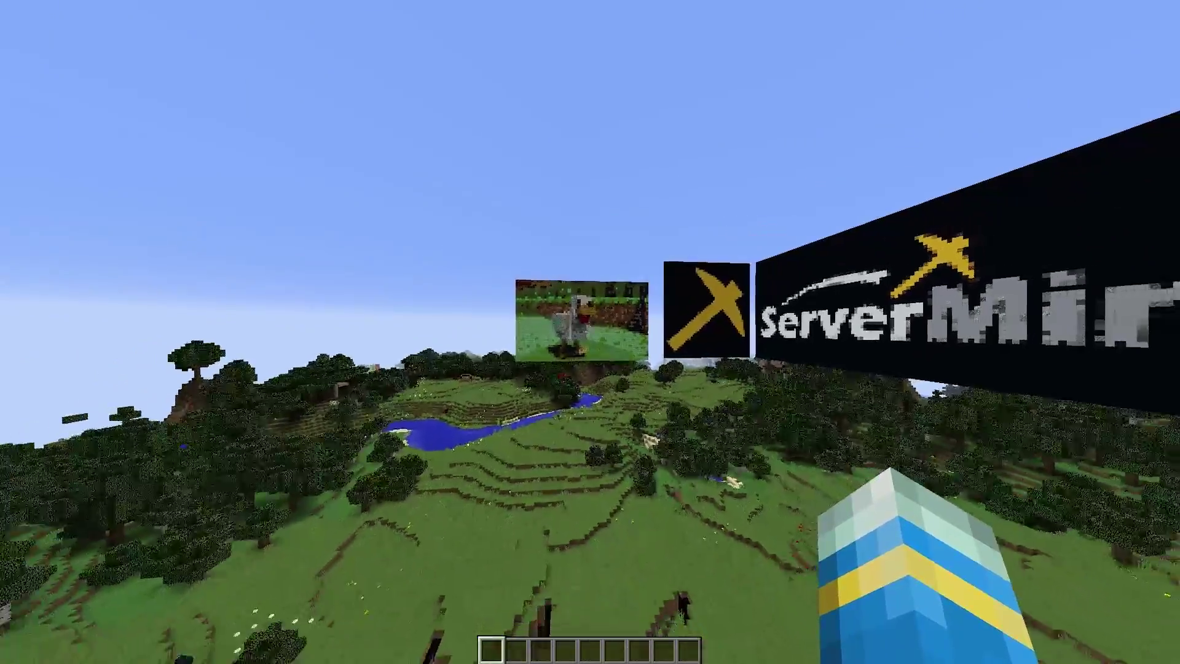
key("s")
key("w")
key("w")
key("w")
key("s")
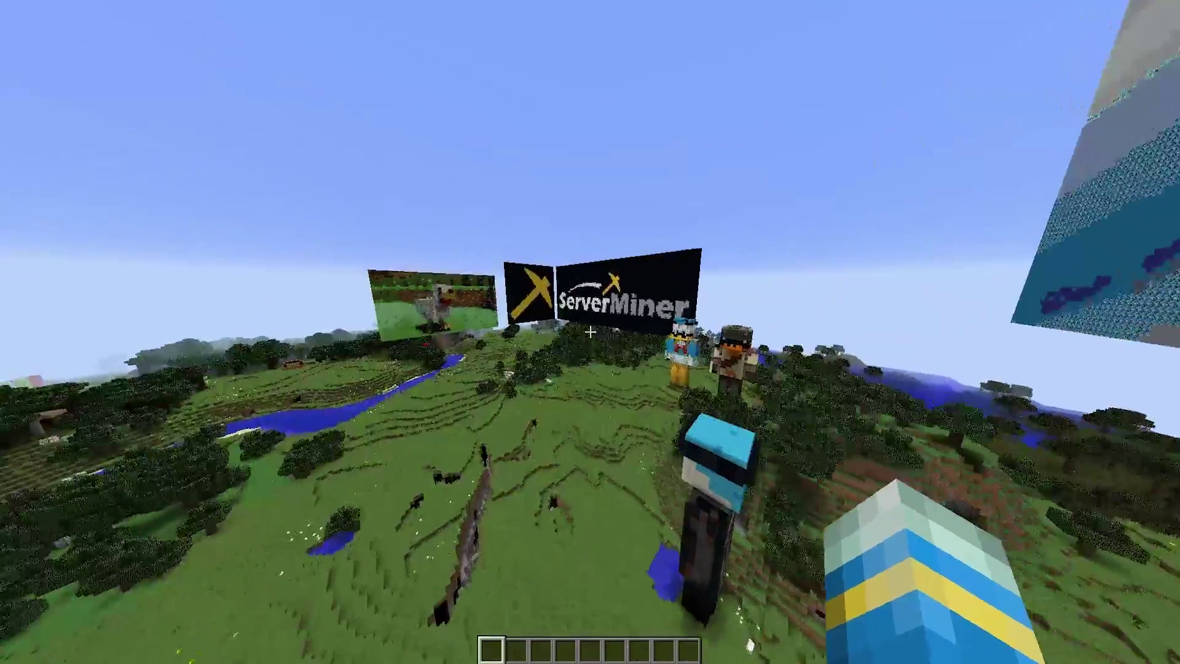
Examine the large and small red helicopter images and the giant character statues, ending on the open grass.
key("s")
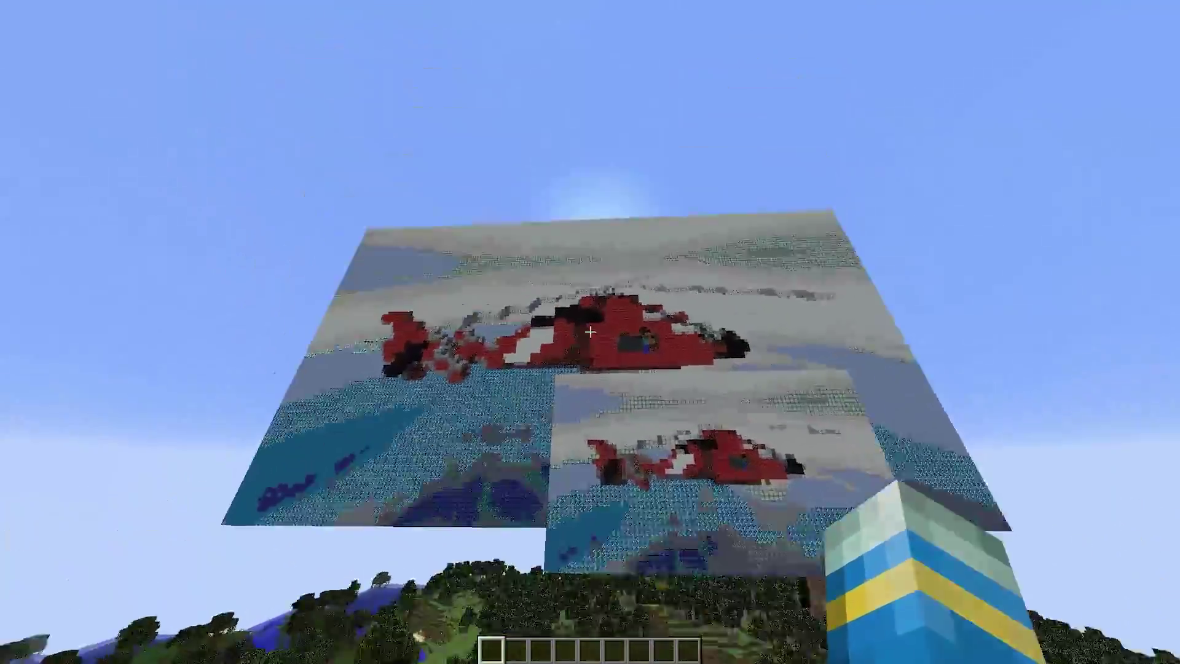
key("s")
key("w")
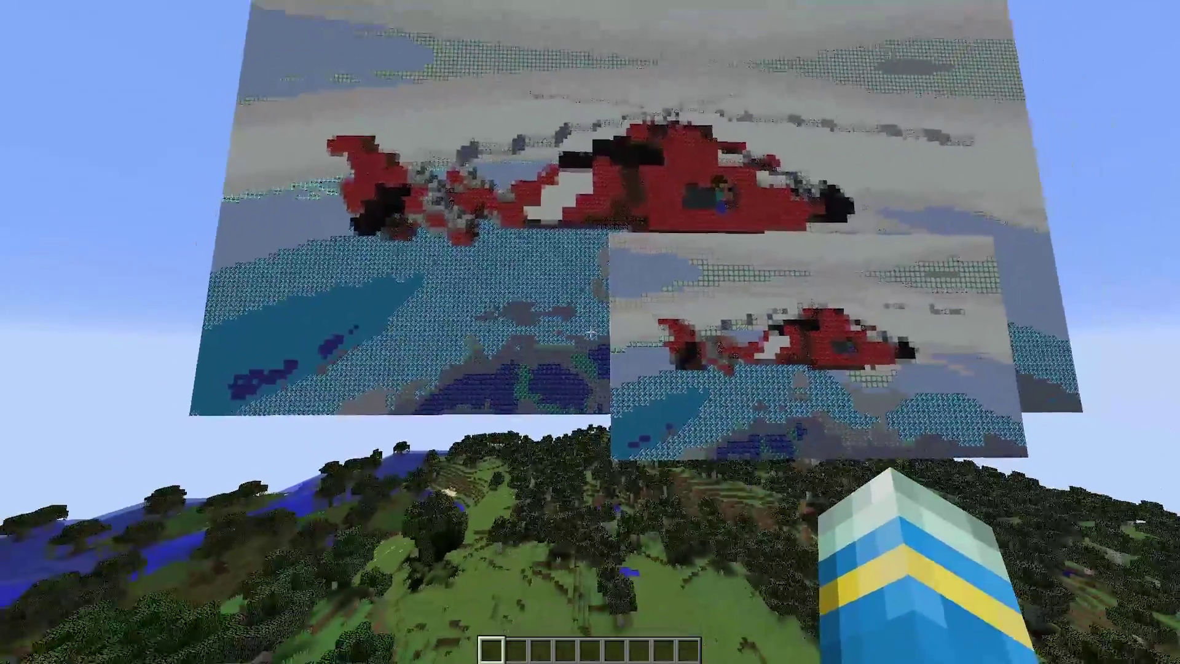
key("F1")
key("s")
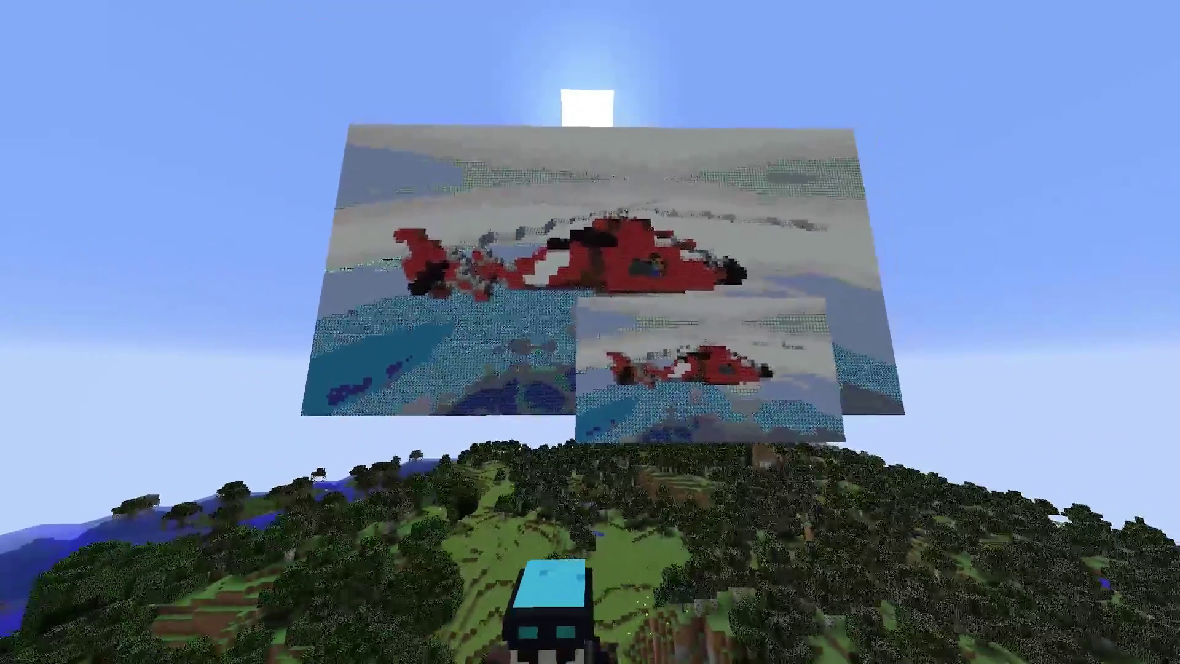
key("w")
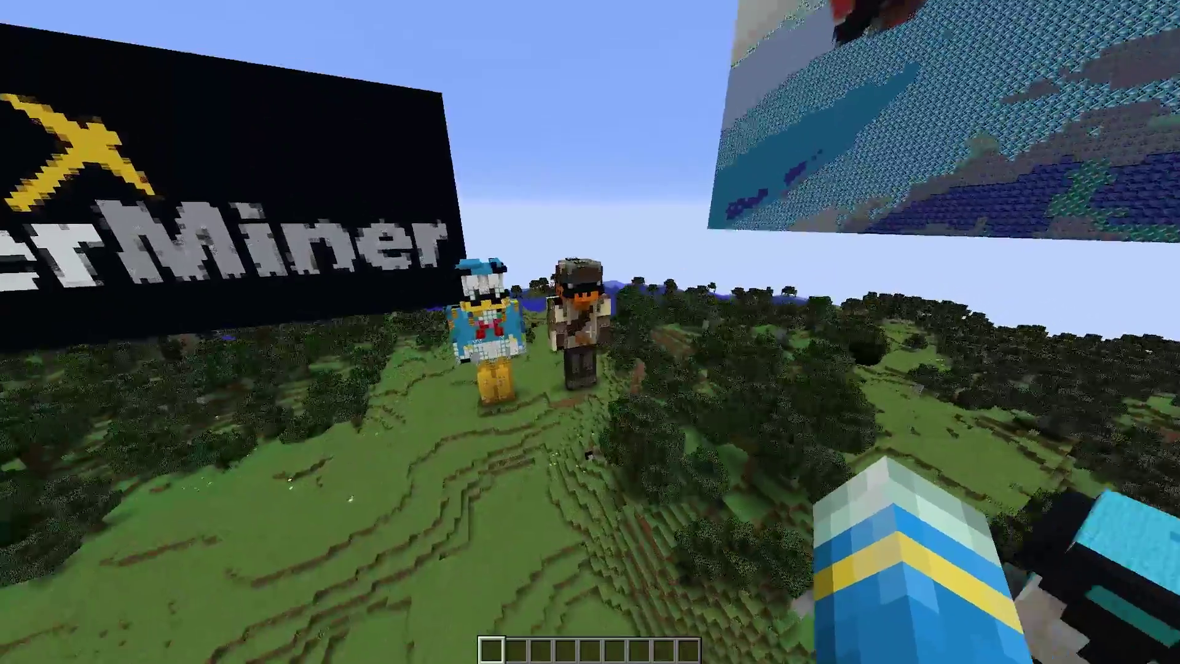
key("w")
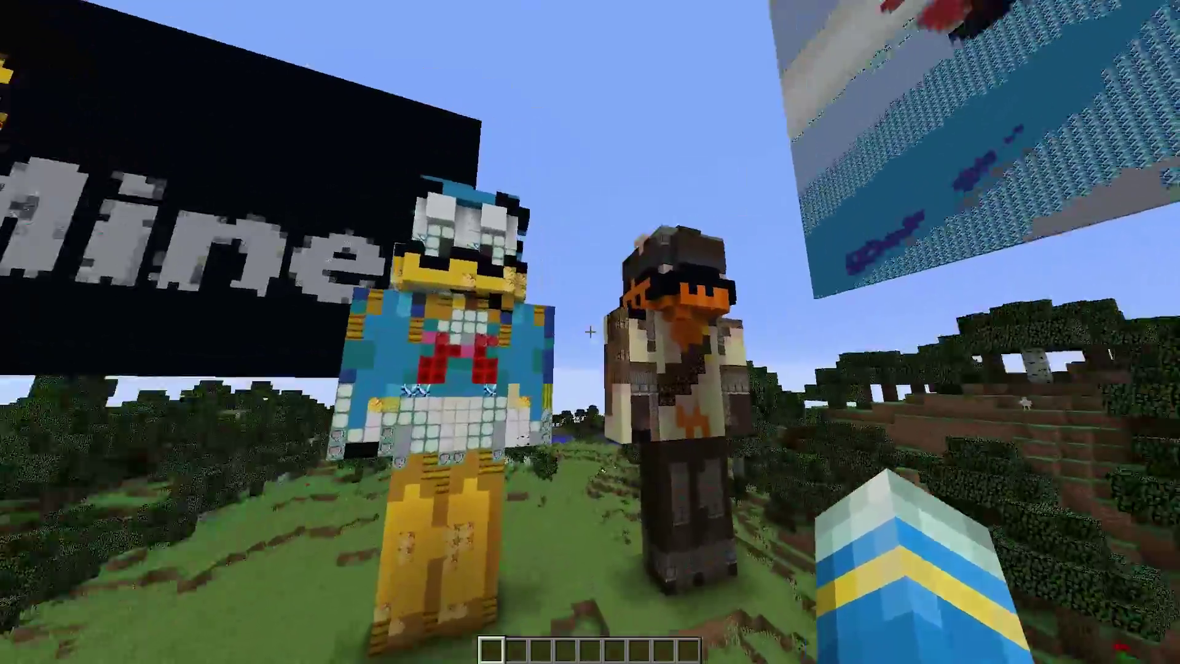
key("w")
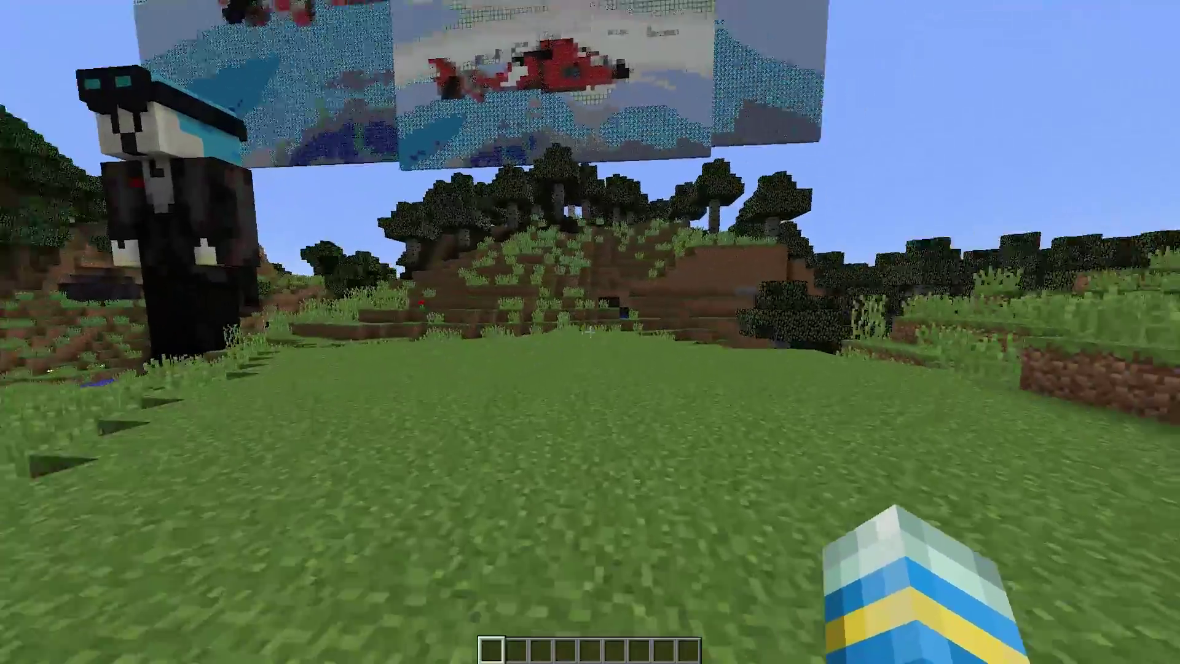
Show page 2 of the PixelPrinter help and create a giant player skin facing west with /pp createskin.
key("slash")
type("pp help 2")
key("Return")
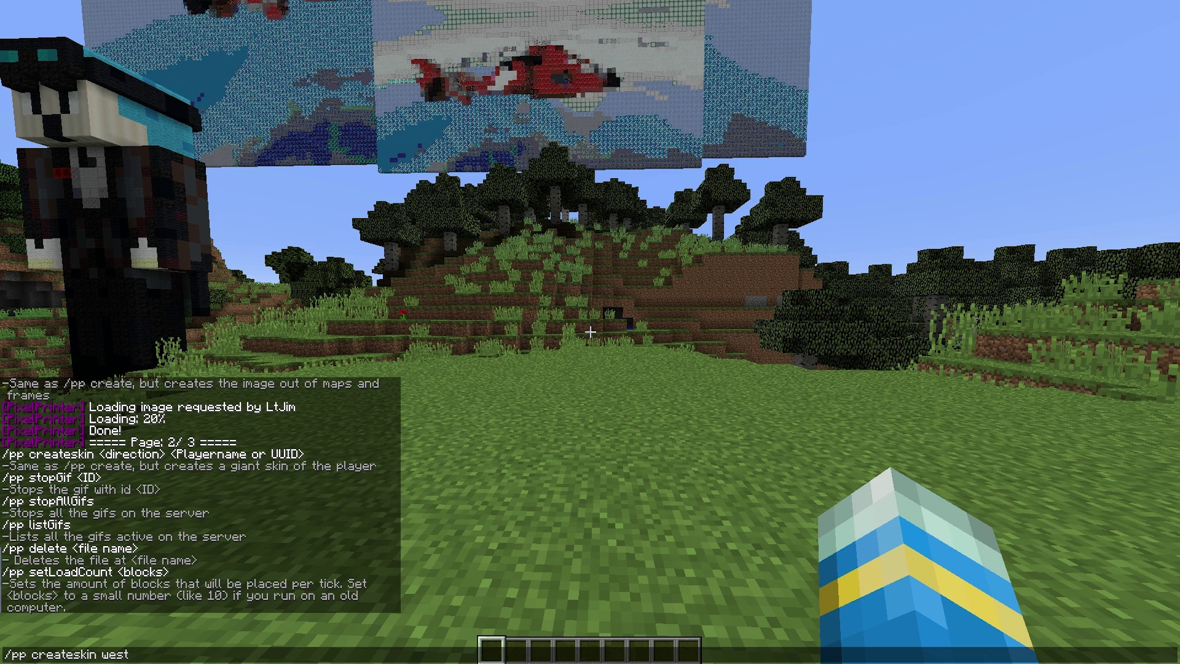
key("Tab")
key("Return")
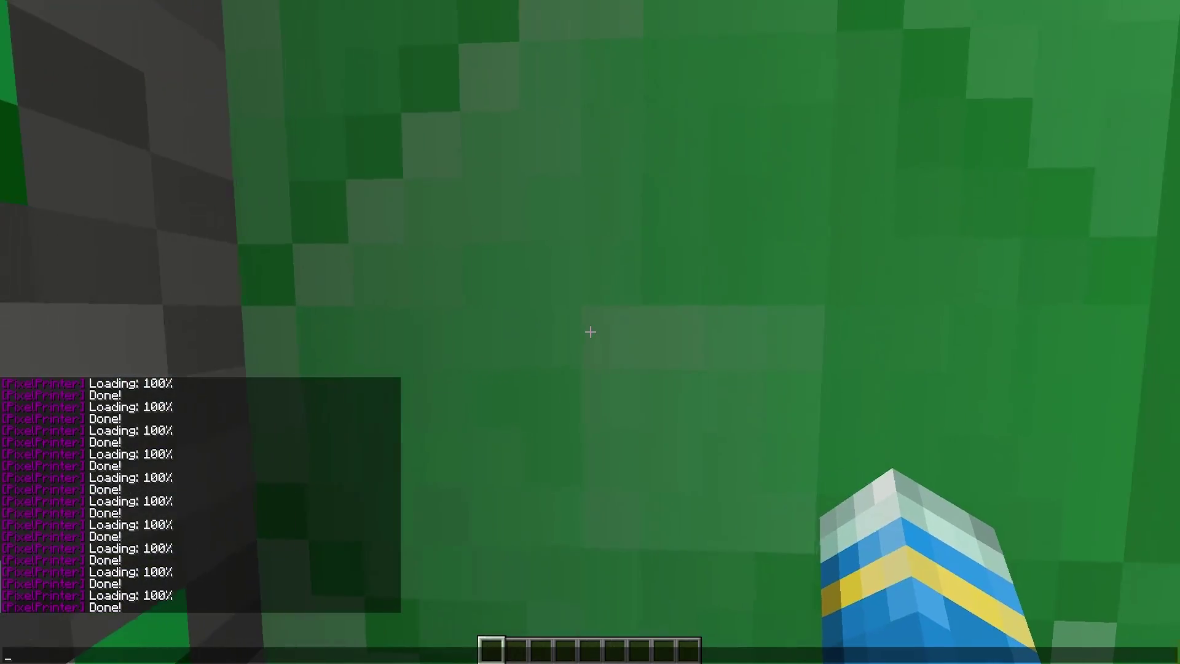
Dig out from inside the new skin statue, refill the hole with a grass block and fly away.
key("Escape")
left_click(590, 332)
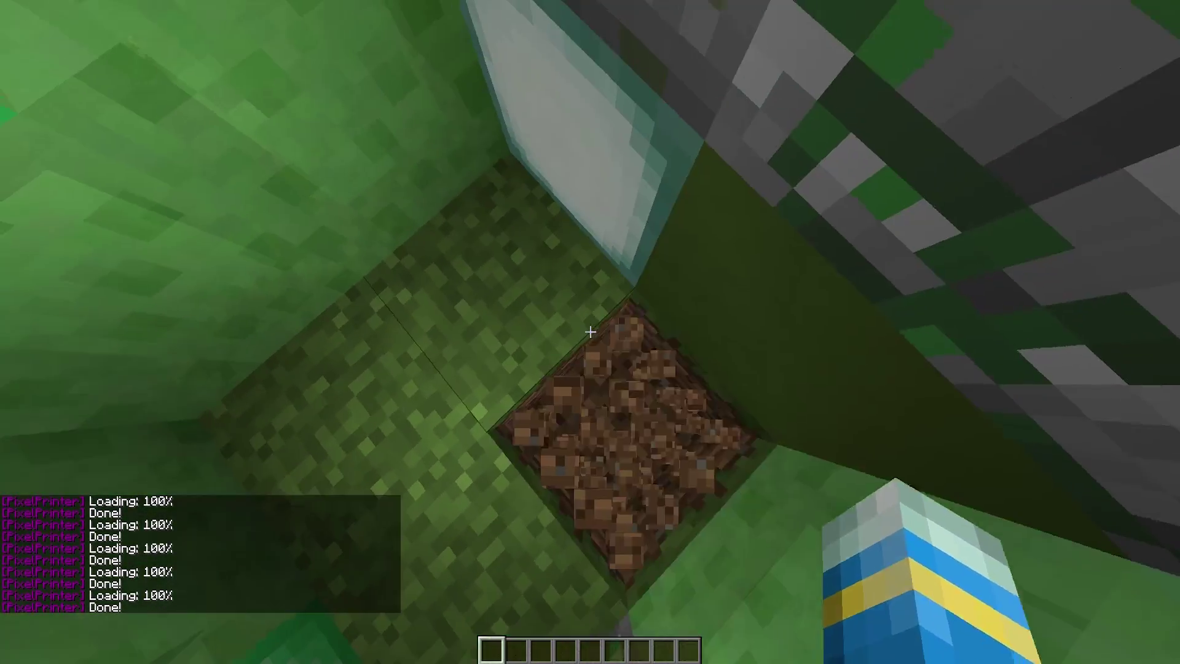
left_click(590, 331)
left_click(590, 332)
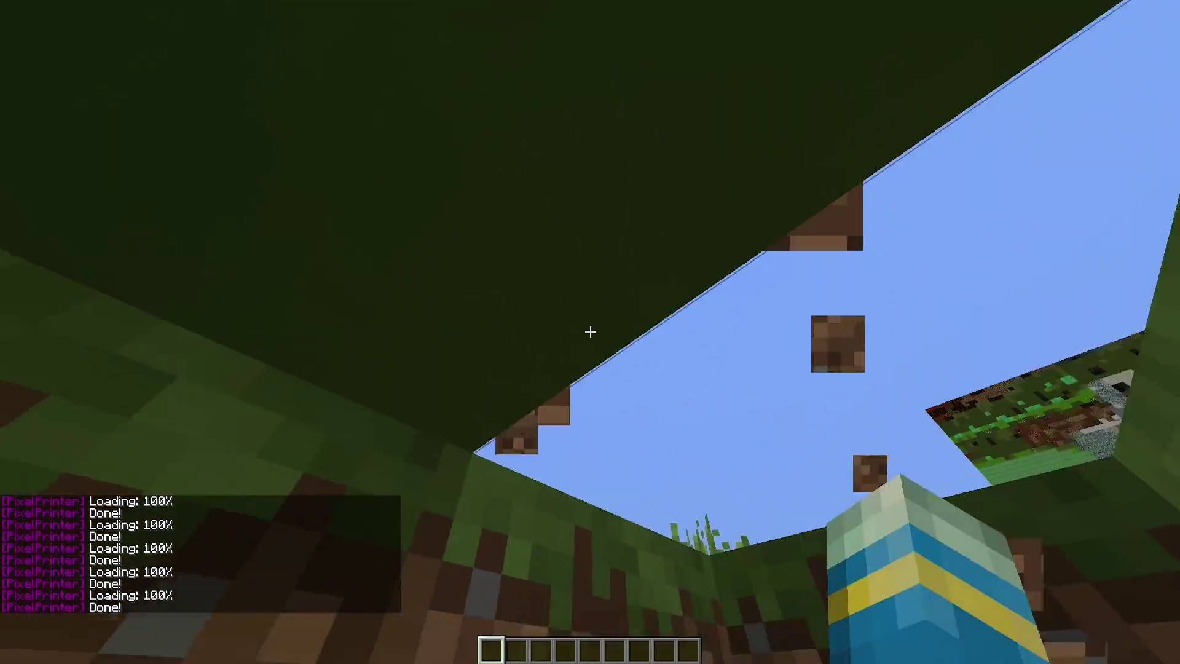
left_click(590, 332)
middle_click(589, 332)
key("space")
key("space")
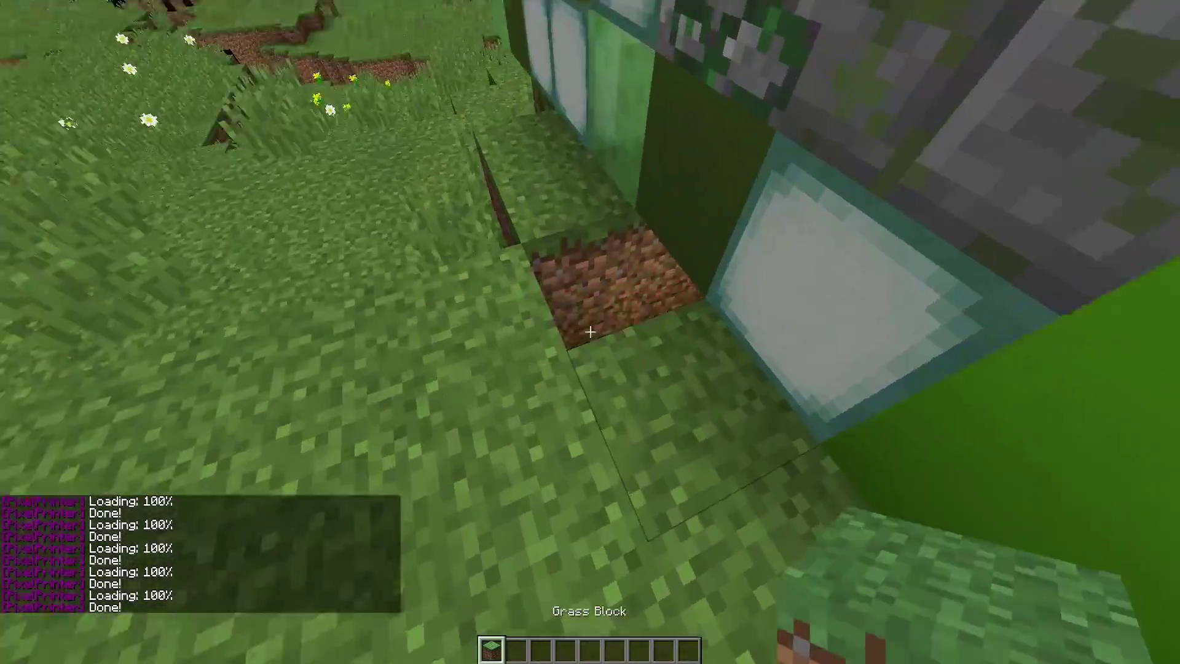
right_click(590, 332)
key("s")
key("space")
scroll(590, 332, "down", 1)
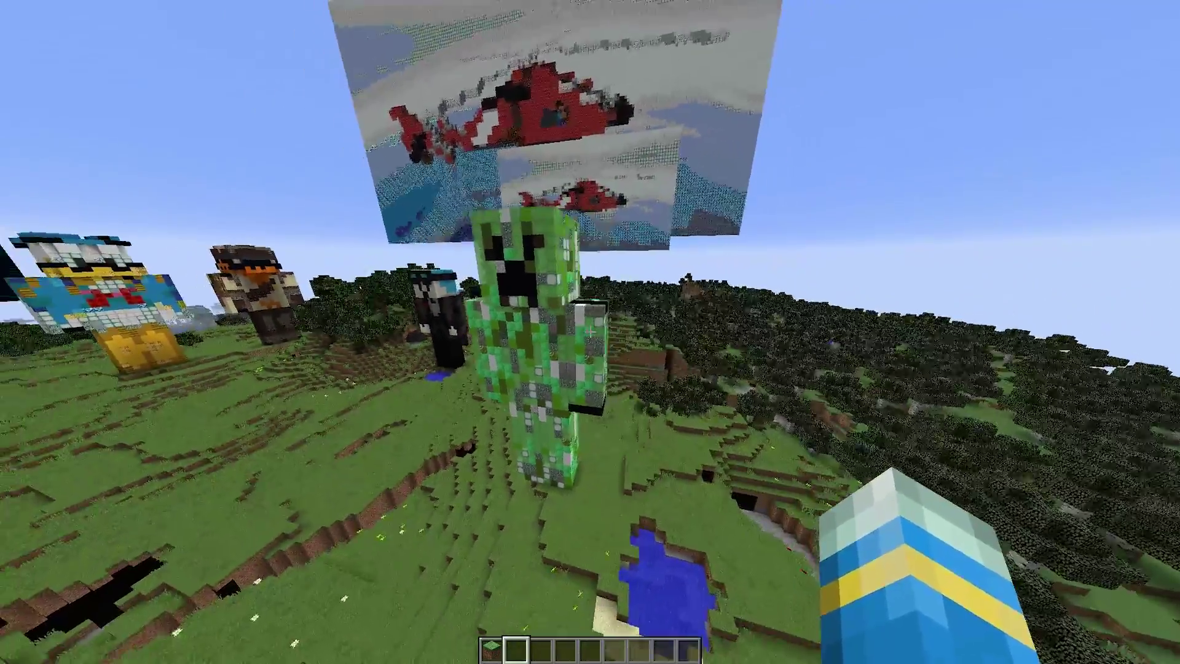
Fly around the giant creeper skin statue to inspect it from several sides.
key("d")
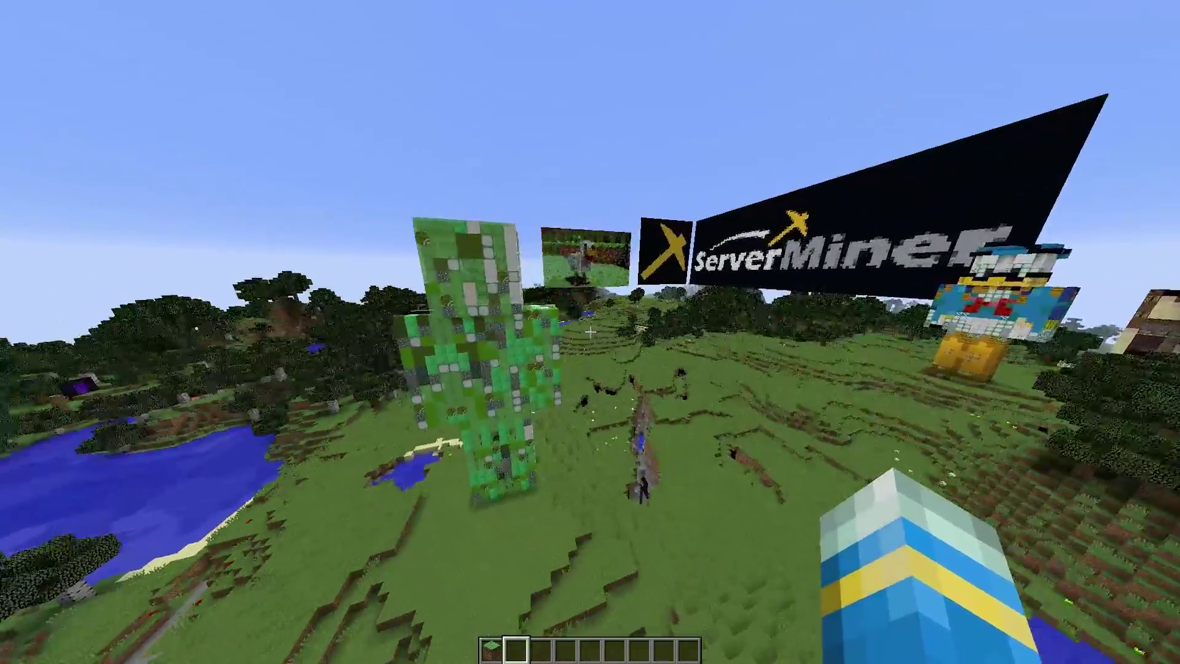
key("w")
key("s")
key("d")
key("shift")
key("a")
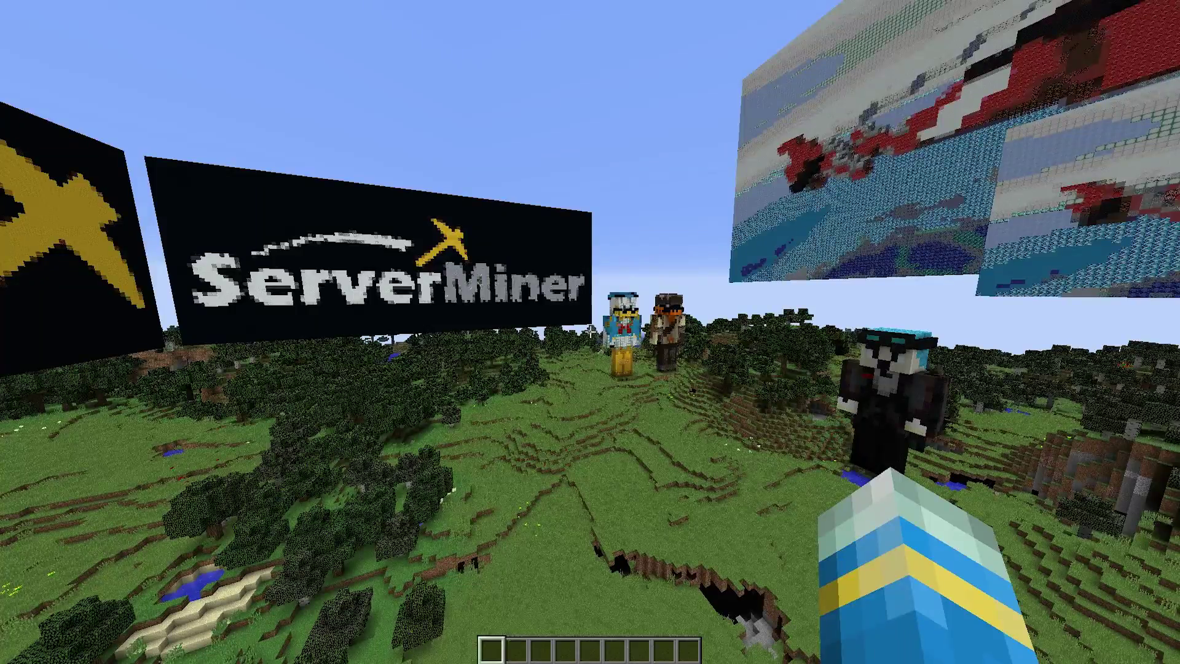
Delete the saved file t1.gif with /pp delete and look over the glass panel and nearby images from the air.
key("a")
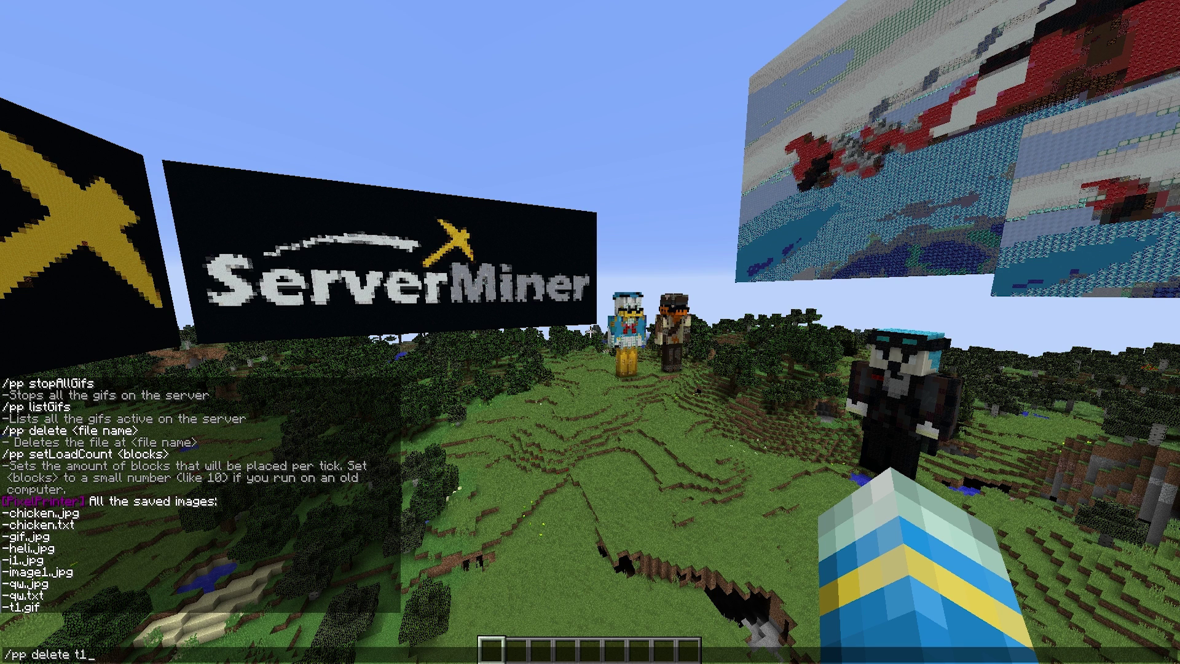
key("w")
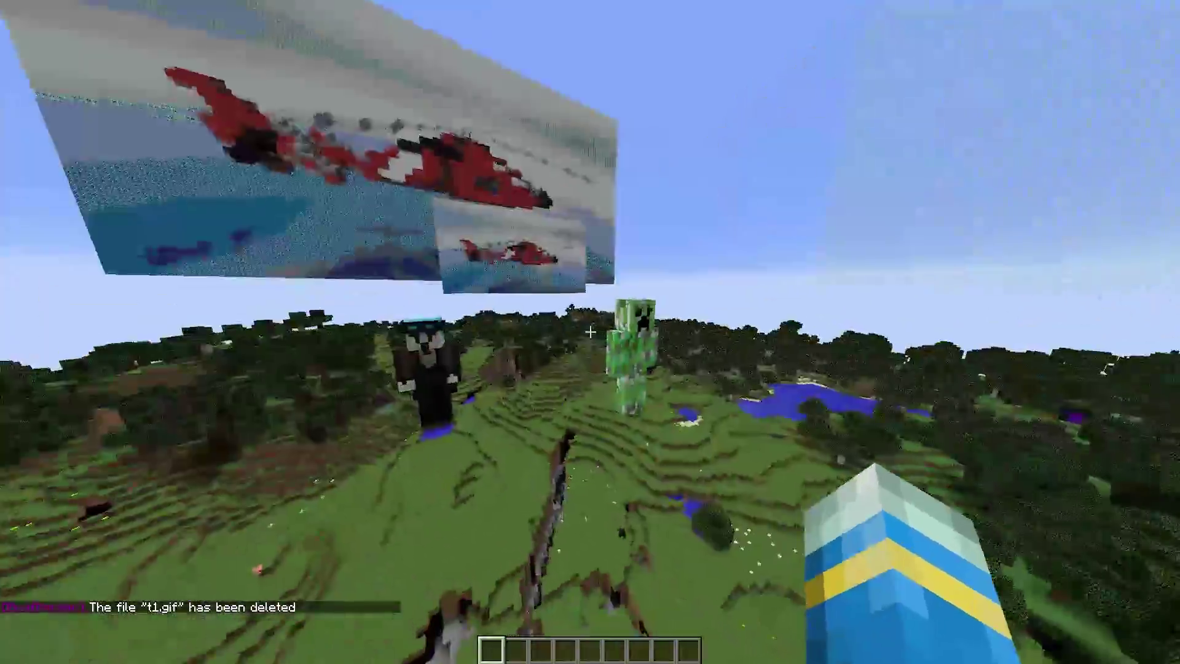
key("w")
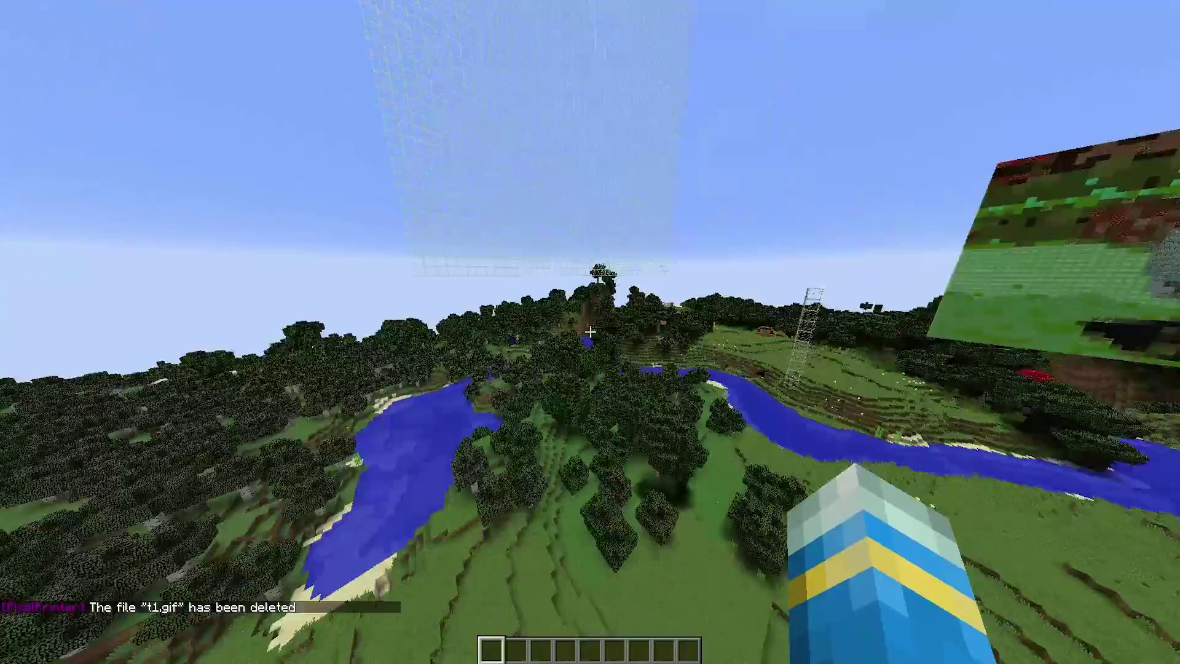
key("w")
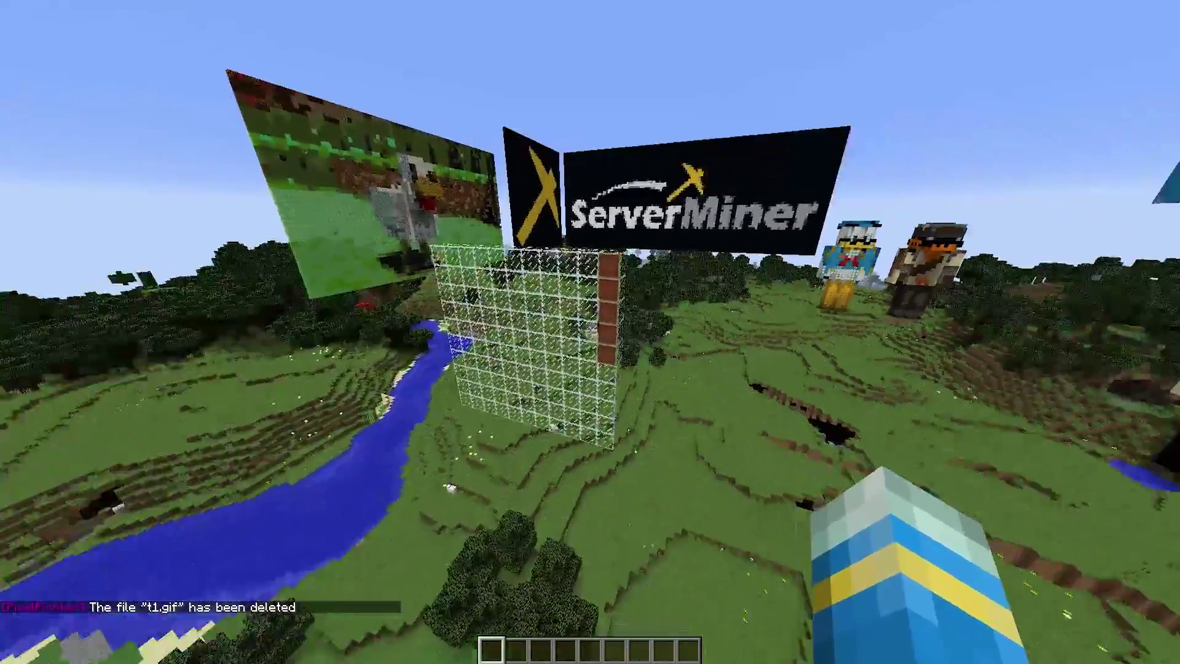
key("s")
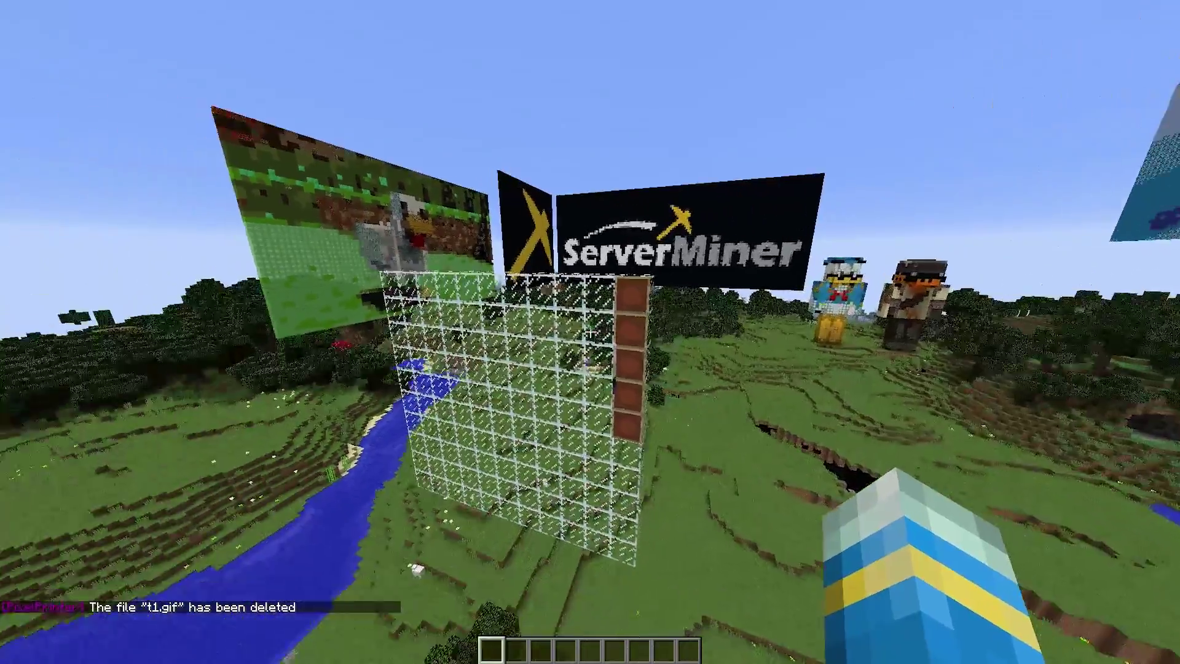
key("w")
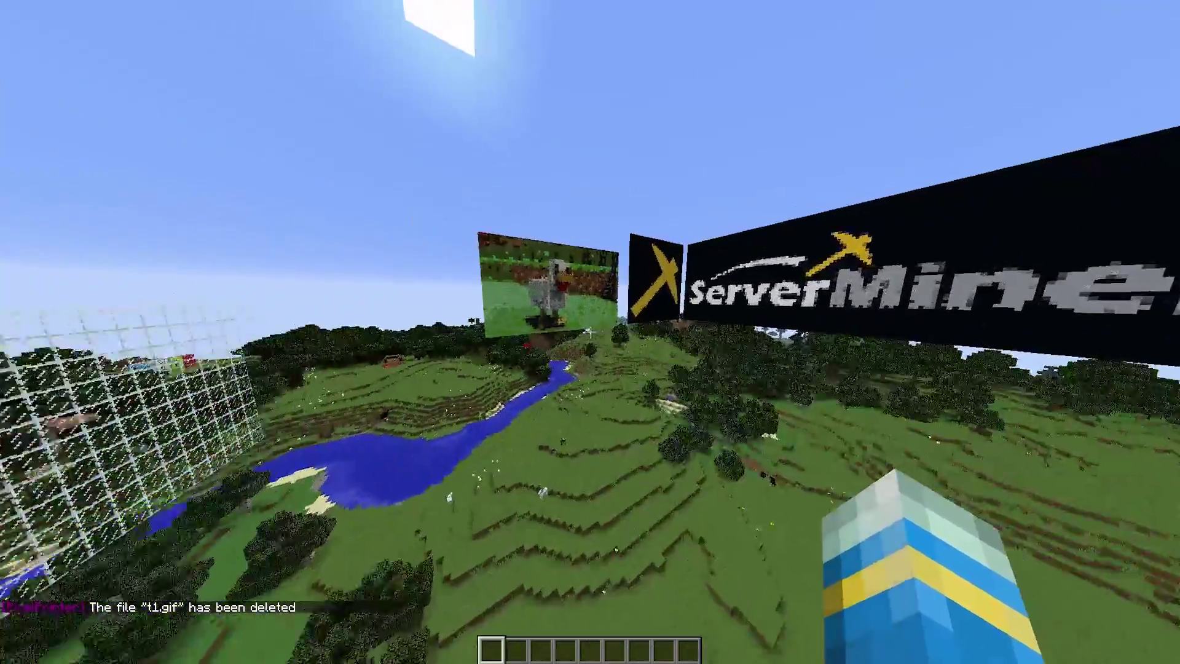
key("w")
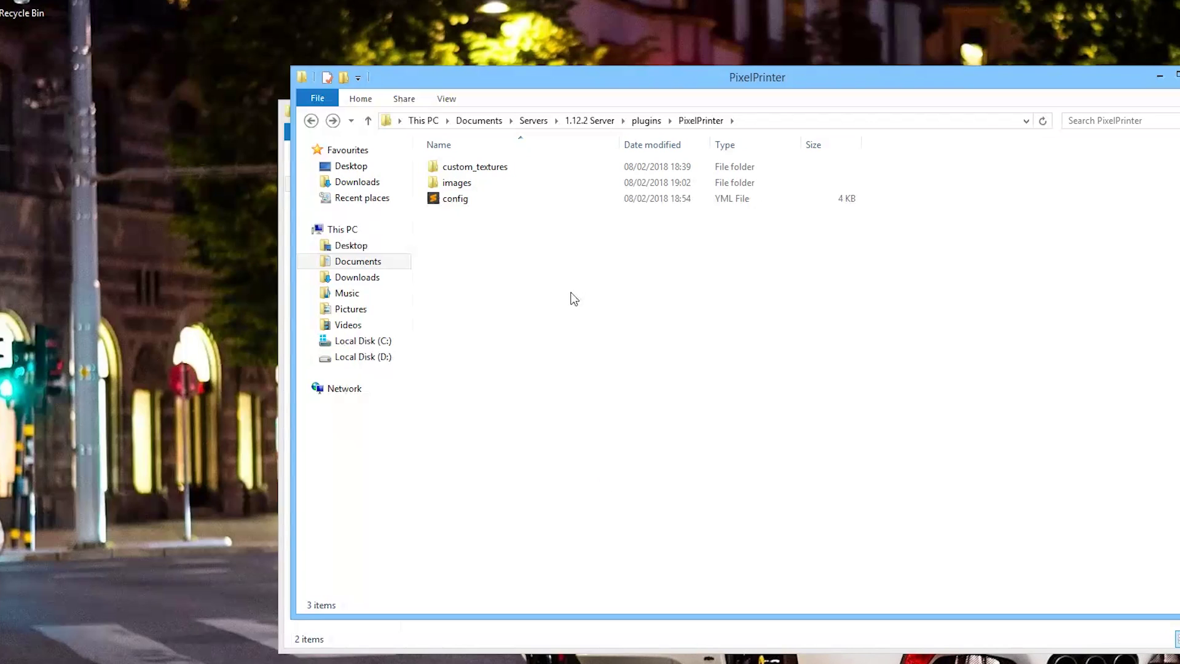
In File Explorer, open the PixelPrinter plugin's custom_textures folder and delete all files in it.
left_click(492, 206)
left_click(517, 185)
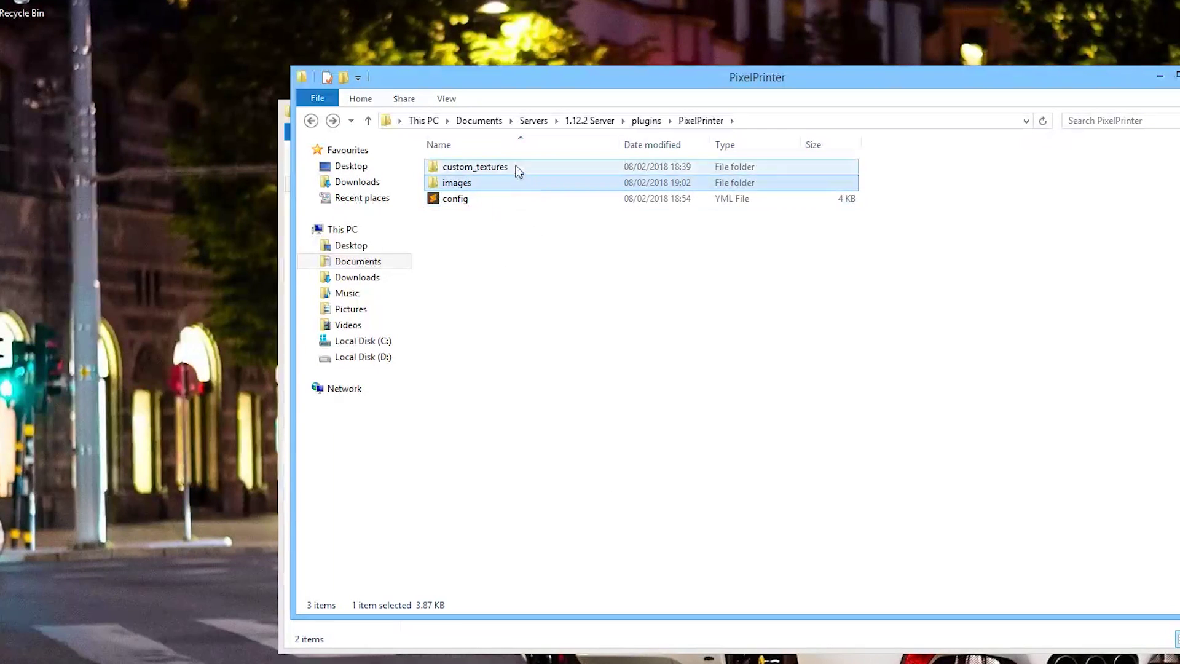
left_click(515, 167)
left_click(537, 281)
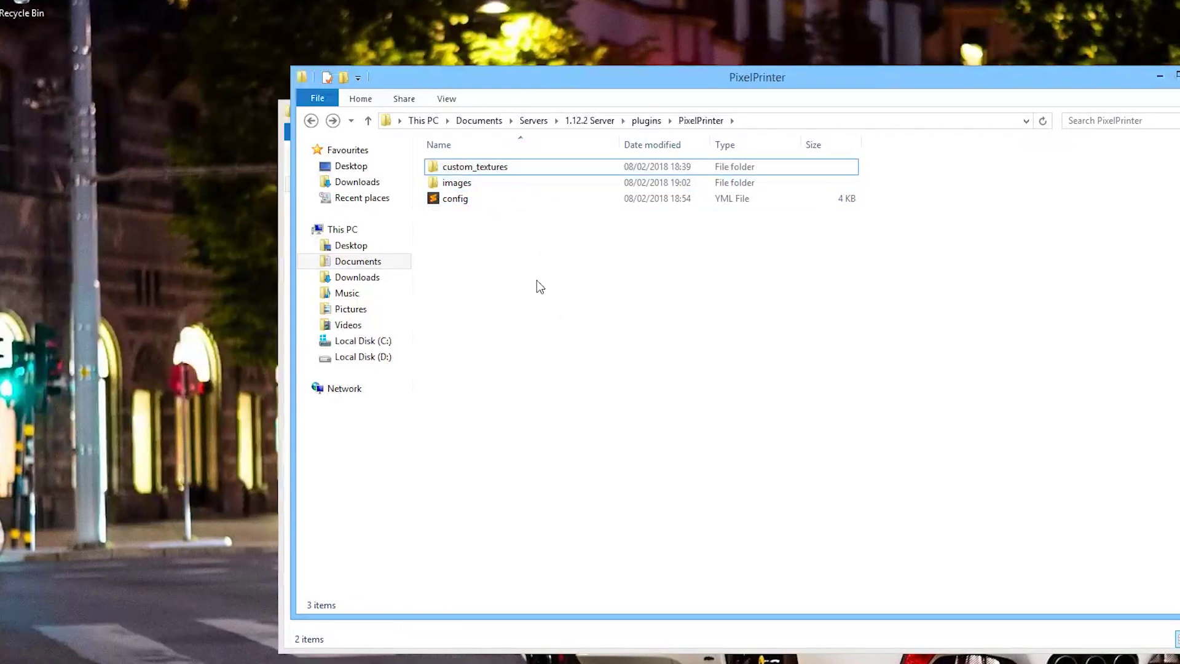
double_click(489, 168)
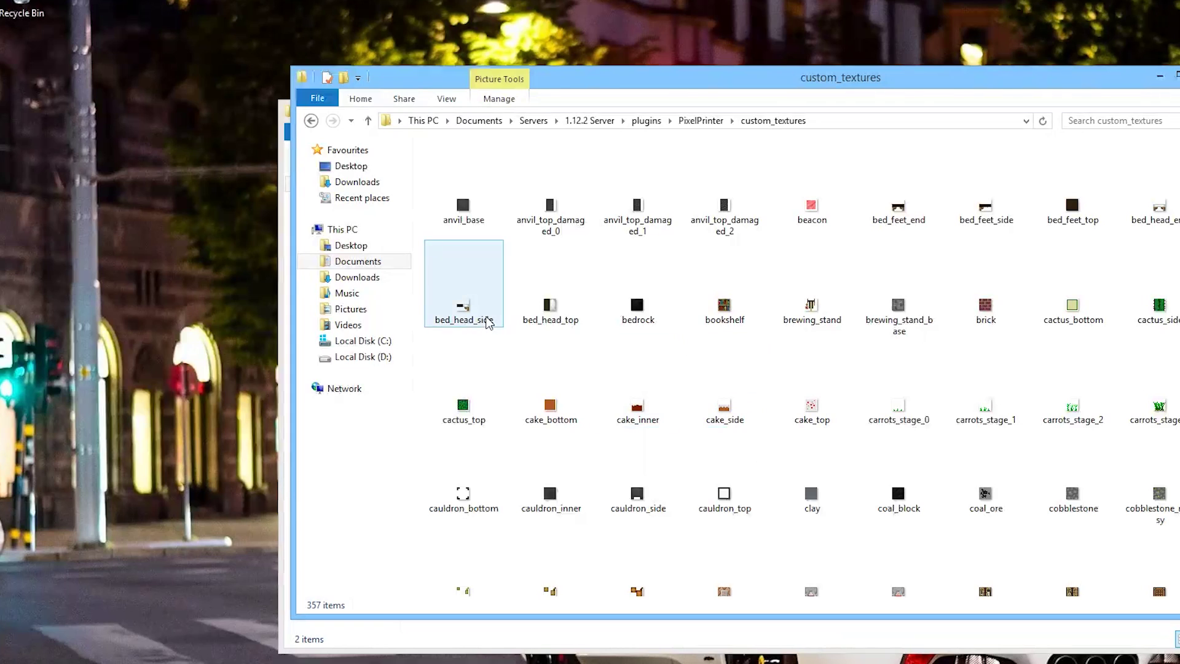
left_click(743, 179)
key("ctrl+a")
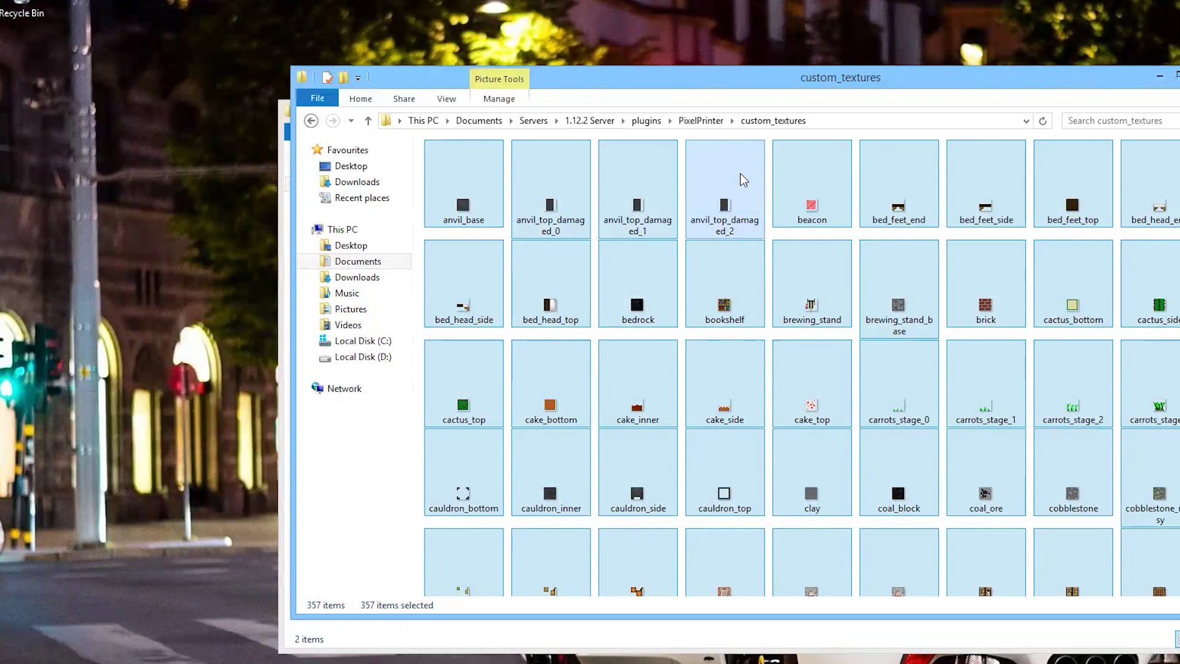
key("Delete")
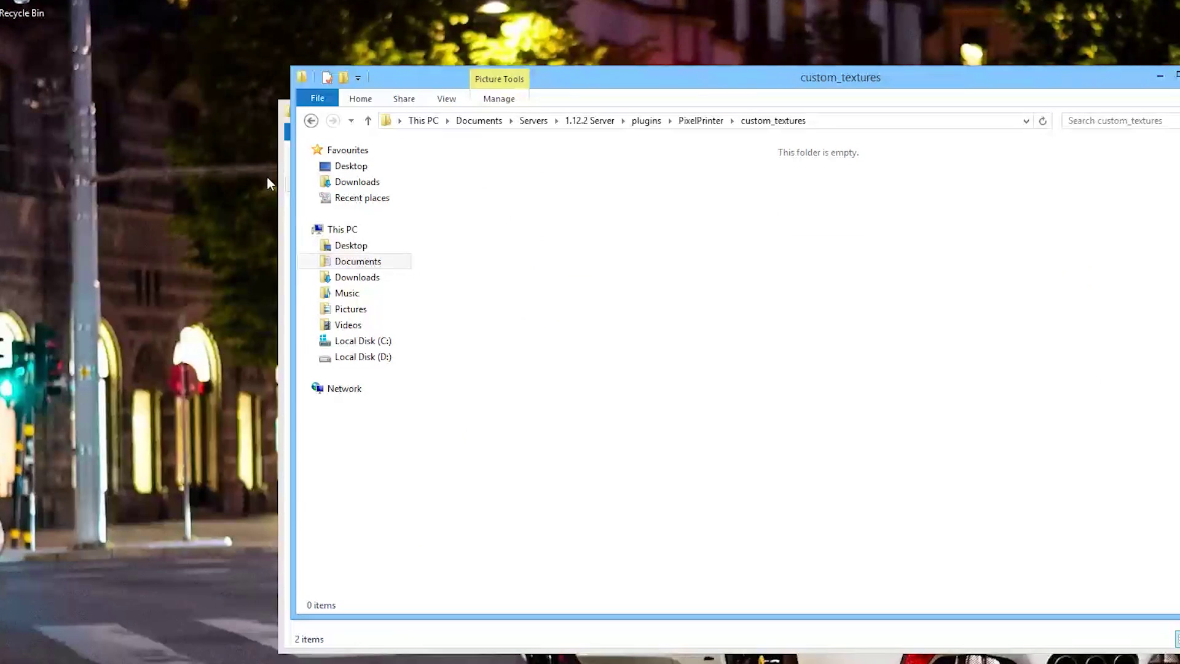
Open the MauZi Realistic 1.12 archive from the resourcepacks folder in WinRAR and browse to assets\minecraft\textures\blocks.
left_click(284, 179)
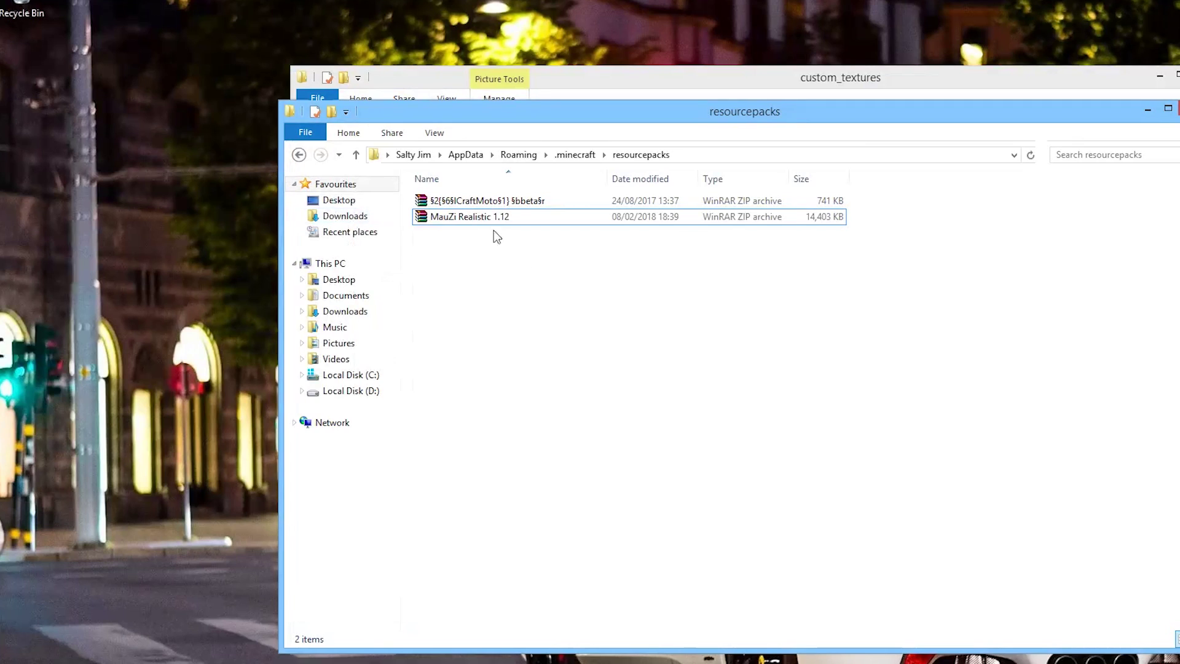
left_click(466, 218)
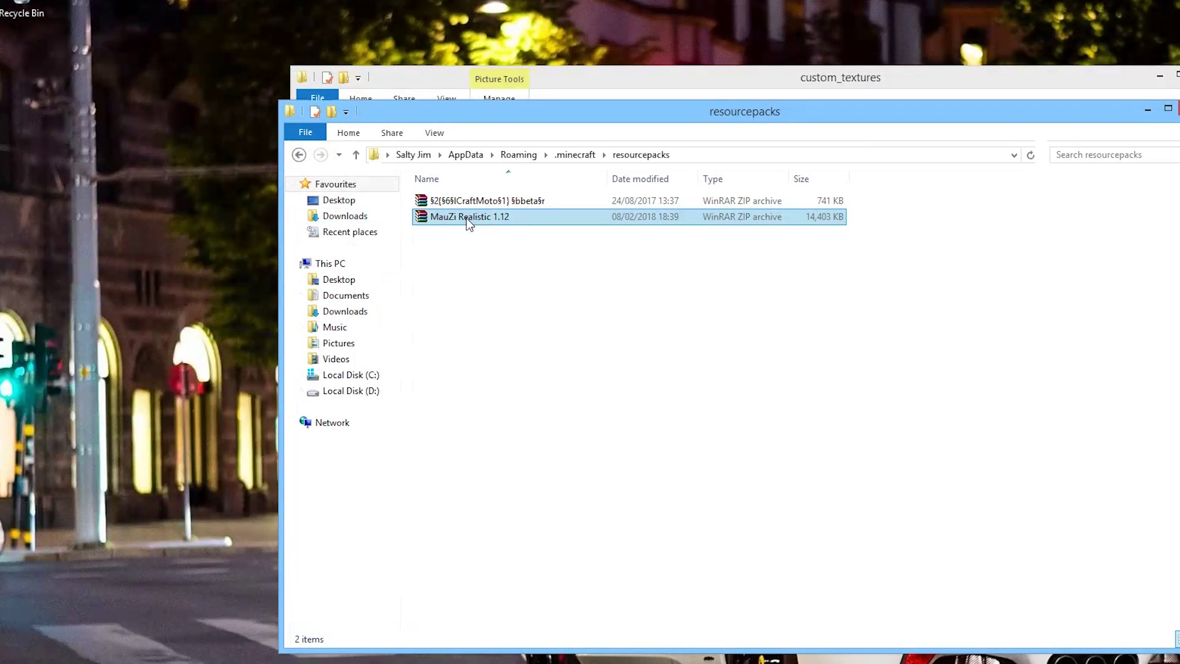
double_click(466, 219)
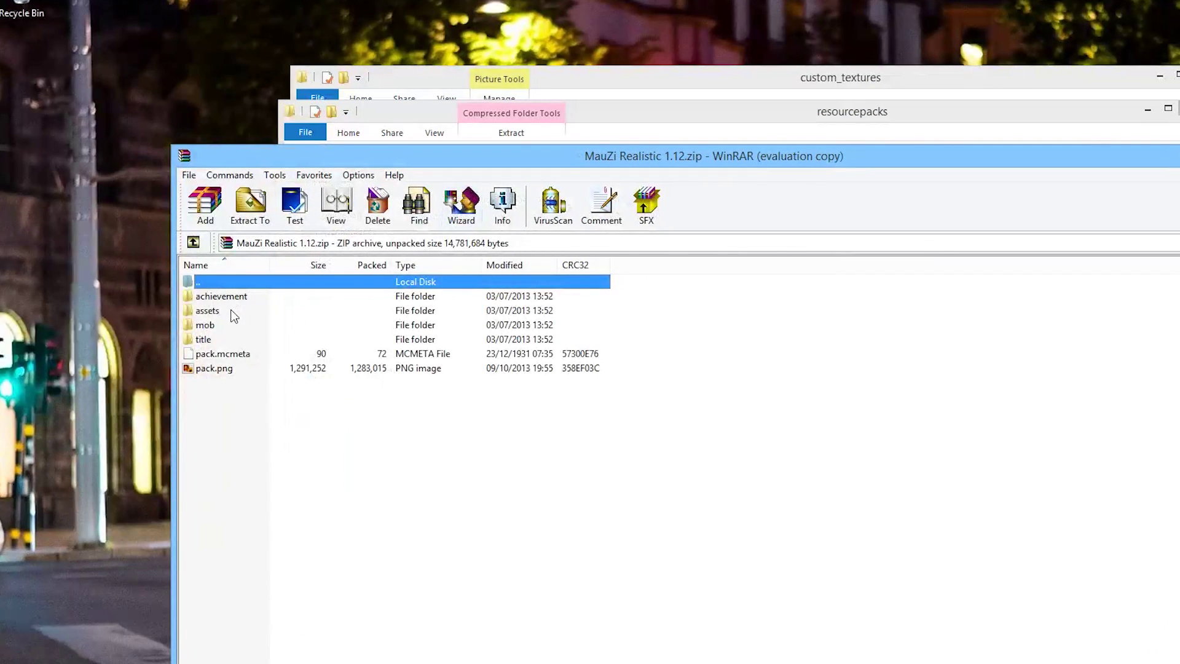
double_click(233, 314)
key("Escape")
double_click(237, 298)
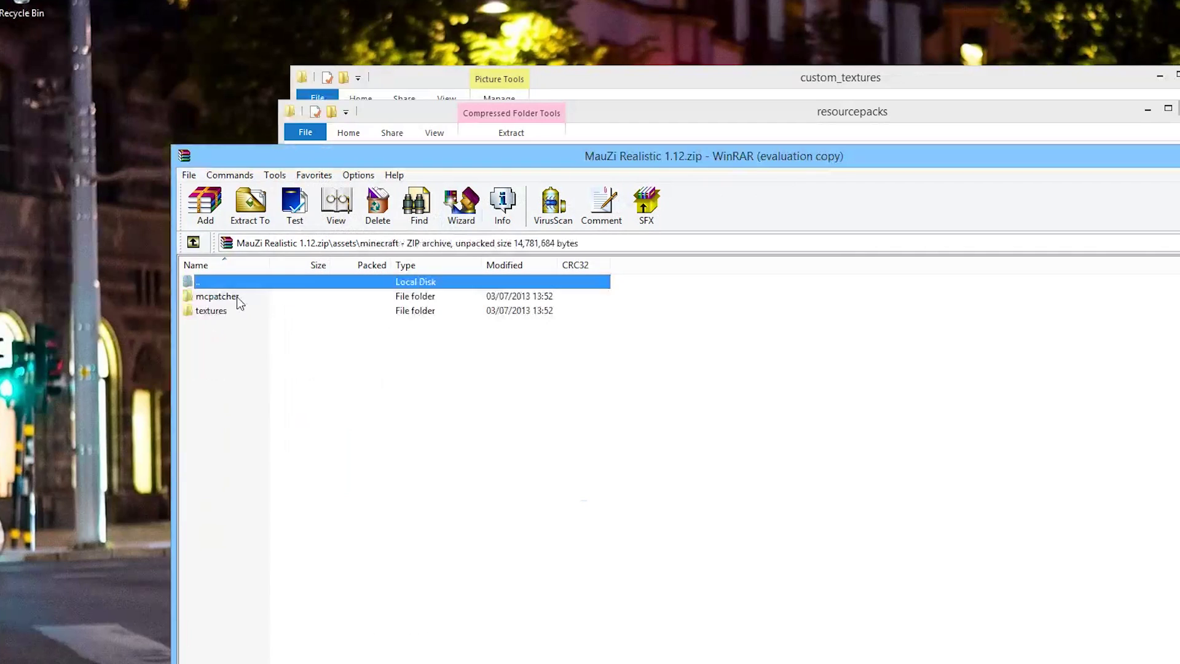
double_click(223, 314)
double_click(229, 297)
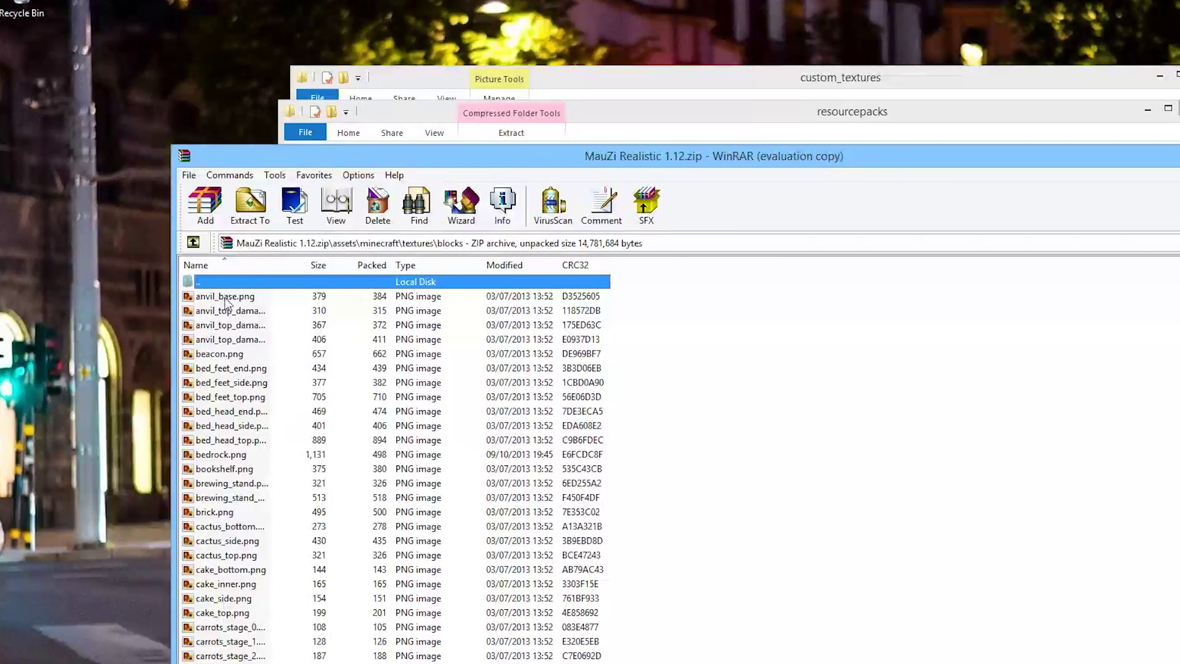
Copy all block textures from the open MauZi Realistic 1.12 archive into PixelPrinter's empty custom_textures folder.
left_click(234, 298)
key("ctrl+a")
left_click(566, 67)
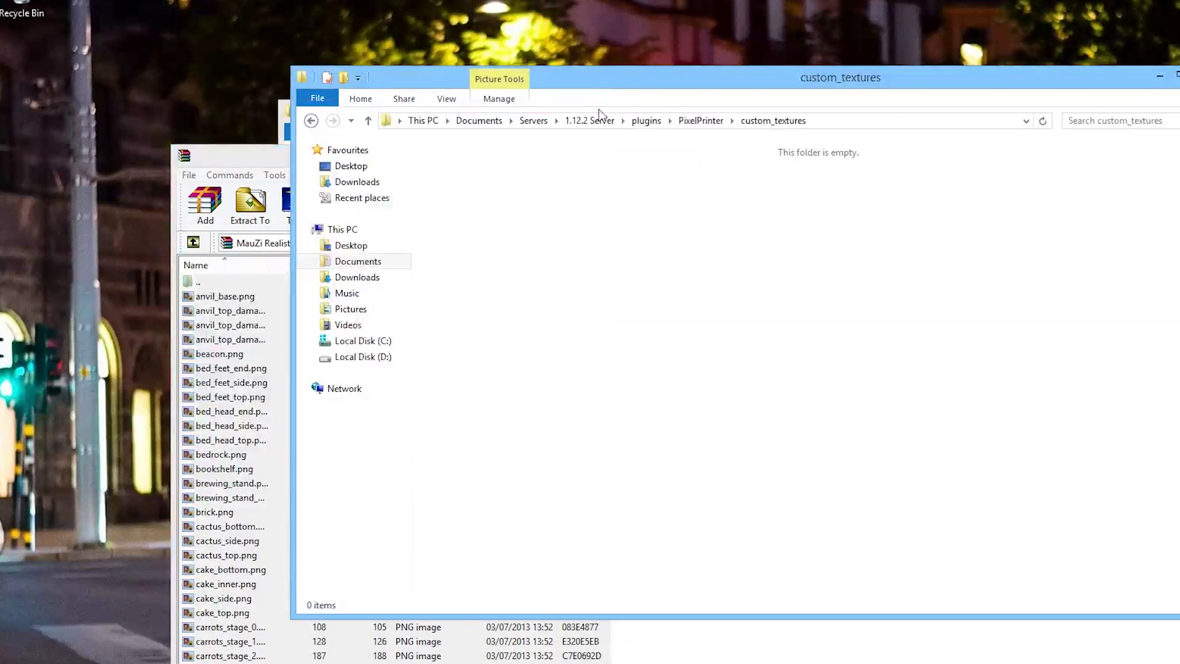
left_click_drag(246, 457, 837, 330)
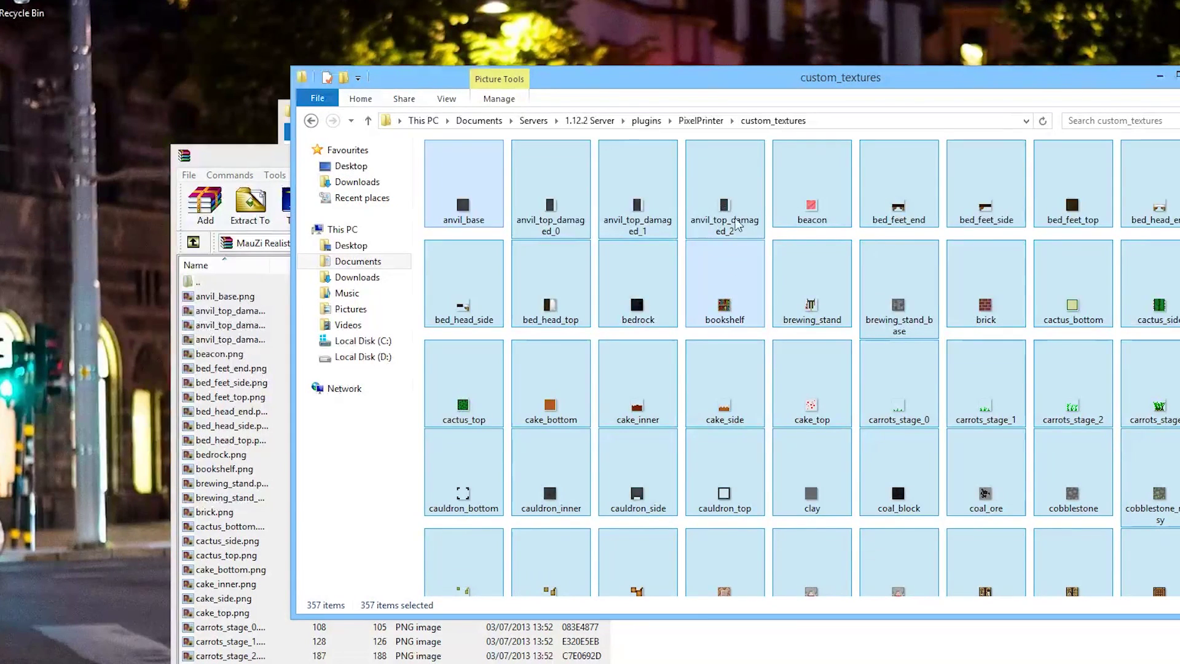
left_click(383, 518)
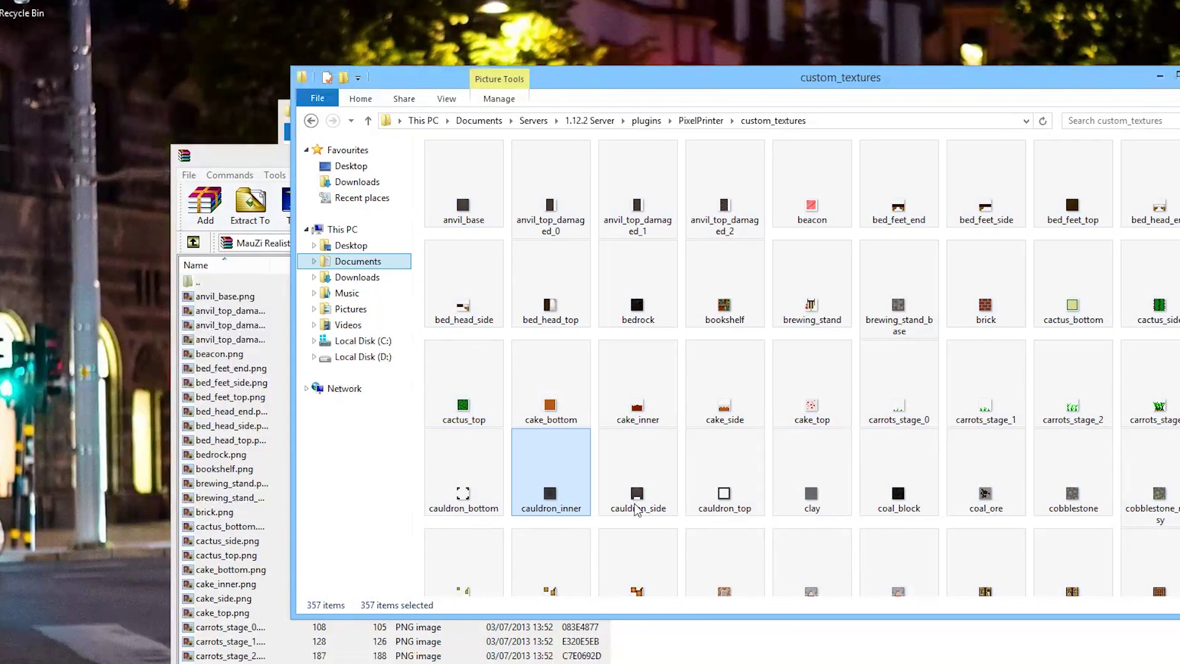
Close the WinRAR archive and the resourcepacks folder window, and return to the custom_textures folder.
key("alt+Tab")
key("alt+Tab")
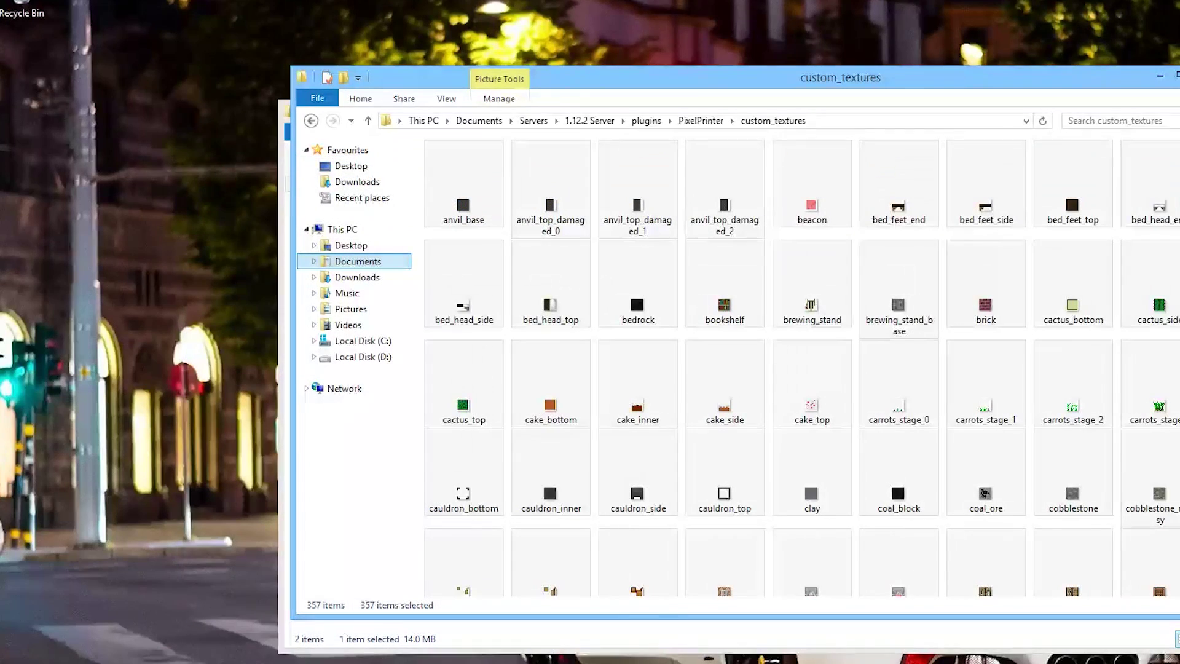
left_click(286, 255)
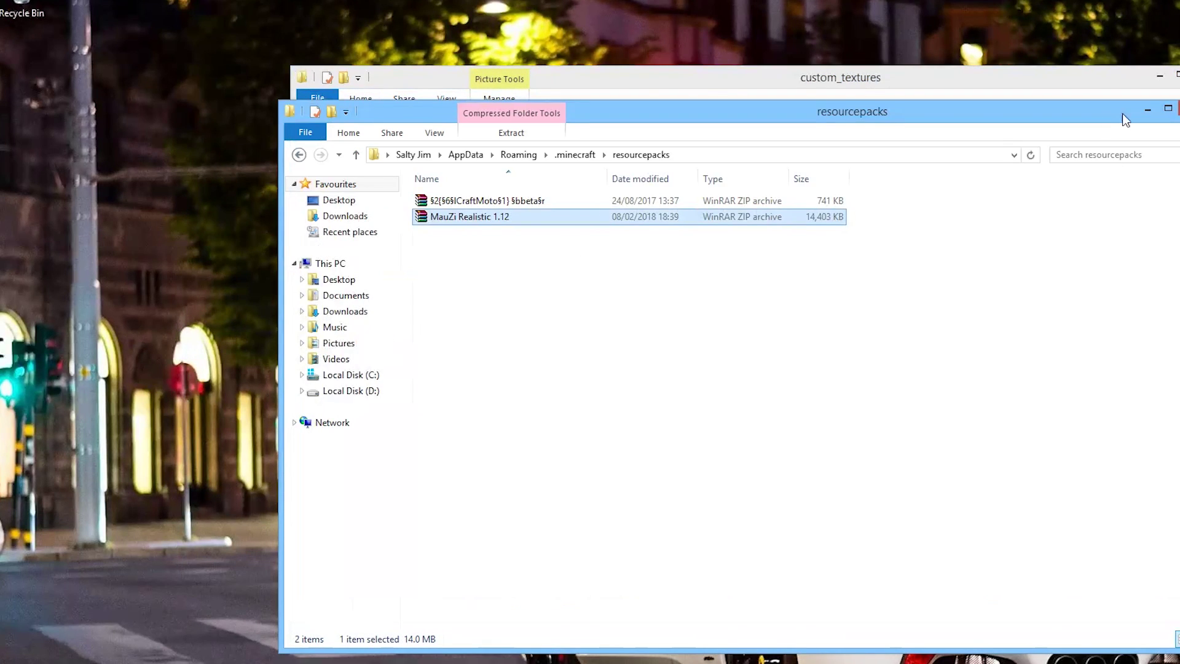
key("alt+Tab")
Open PixelPrinter's images folder, look over its files and view the contents of the chicken text file.
left_click(708, 121)
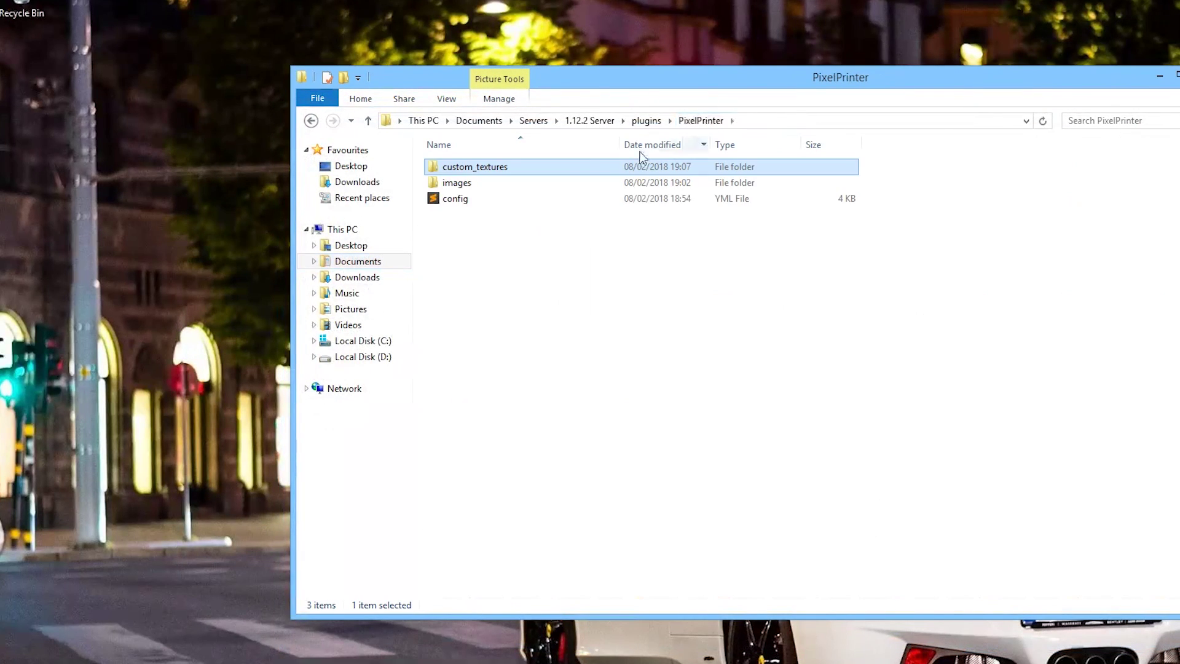
double_click(488, 182)
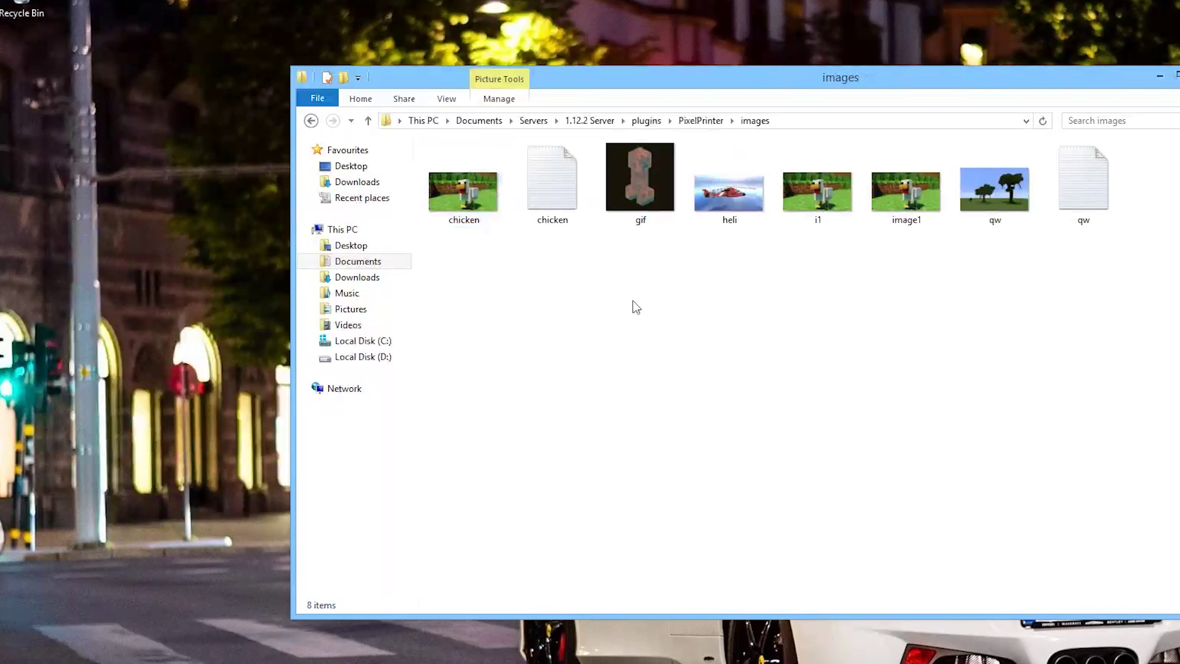
left_click_drag(1118, 276, 455, 172)
left_click(693, 316)
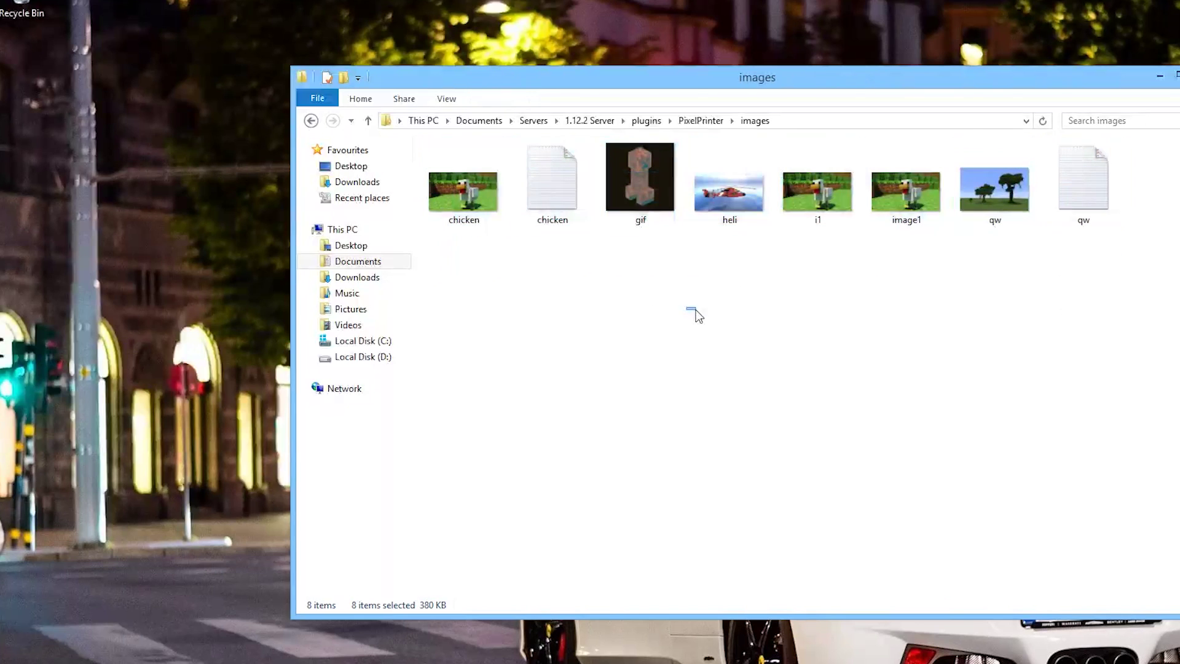
left_click(471, 221)
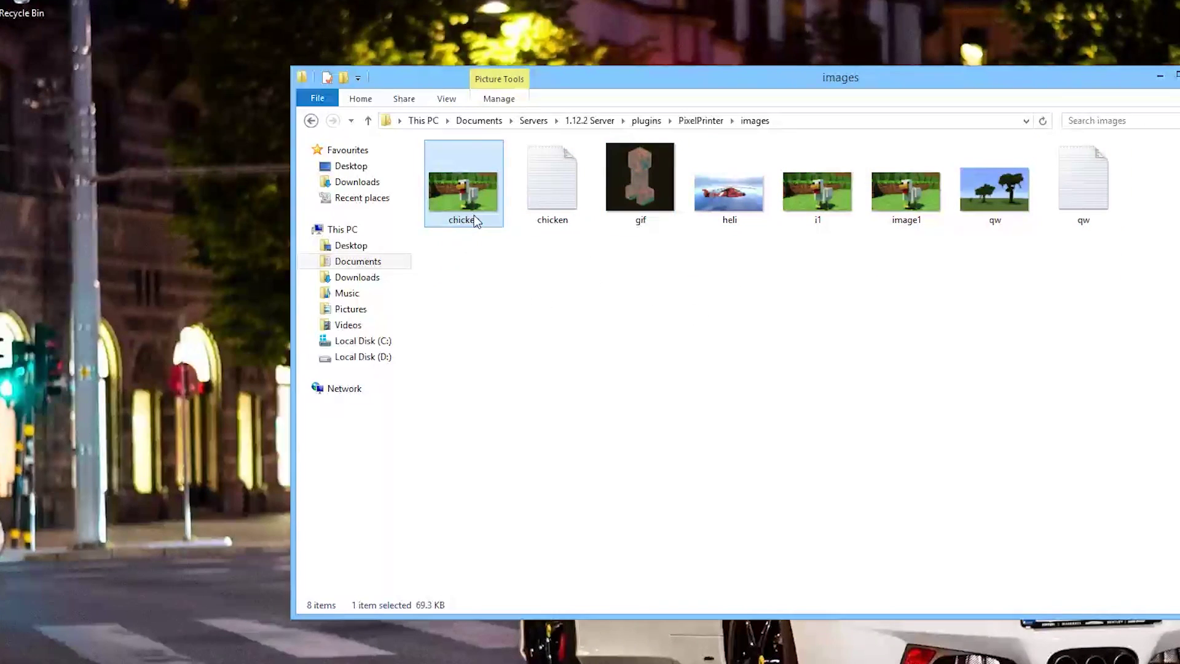
double_click(555, 203)
left_click(1175, 223)
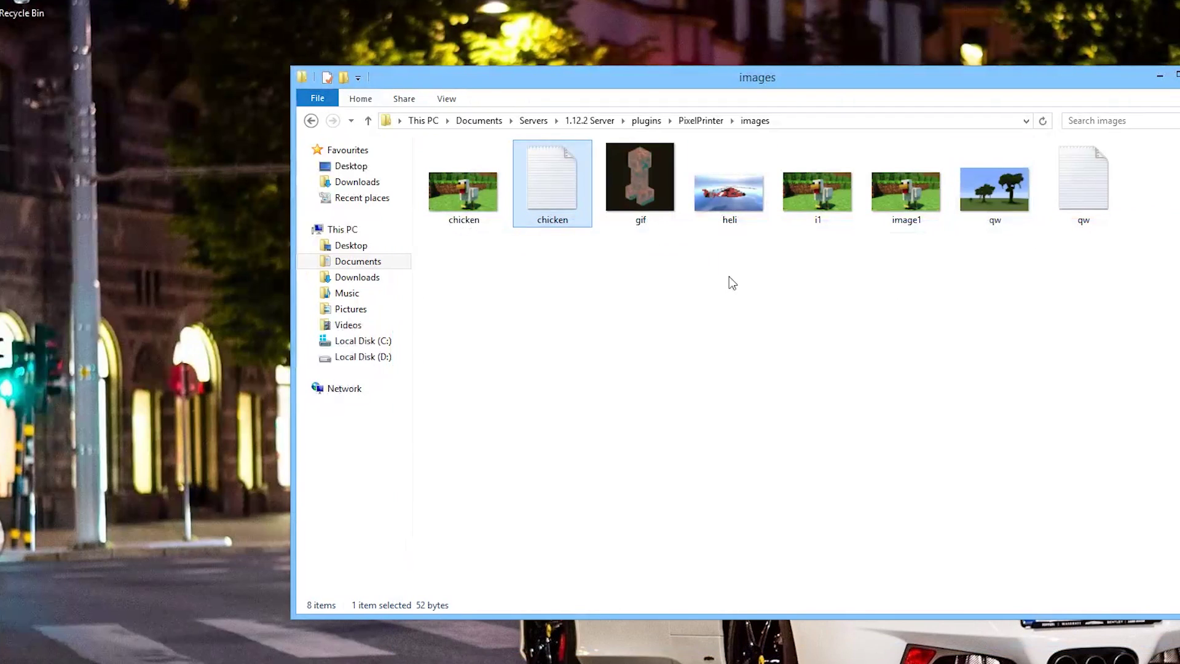
View the heli image and the chicken picture that follows it, and close the image viewer.
left_click(640, 277)
left_click(738, 191)
double_click(739, 191)
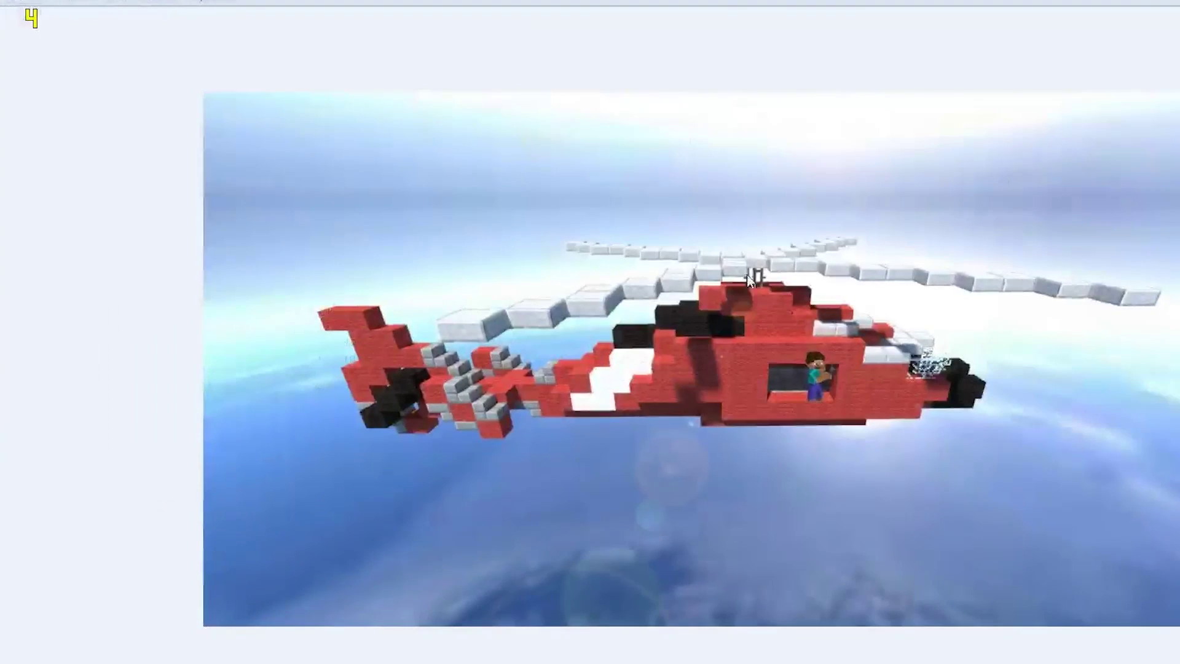
key("Right")
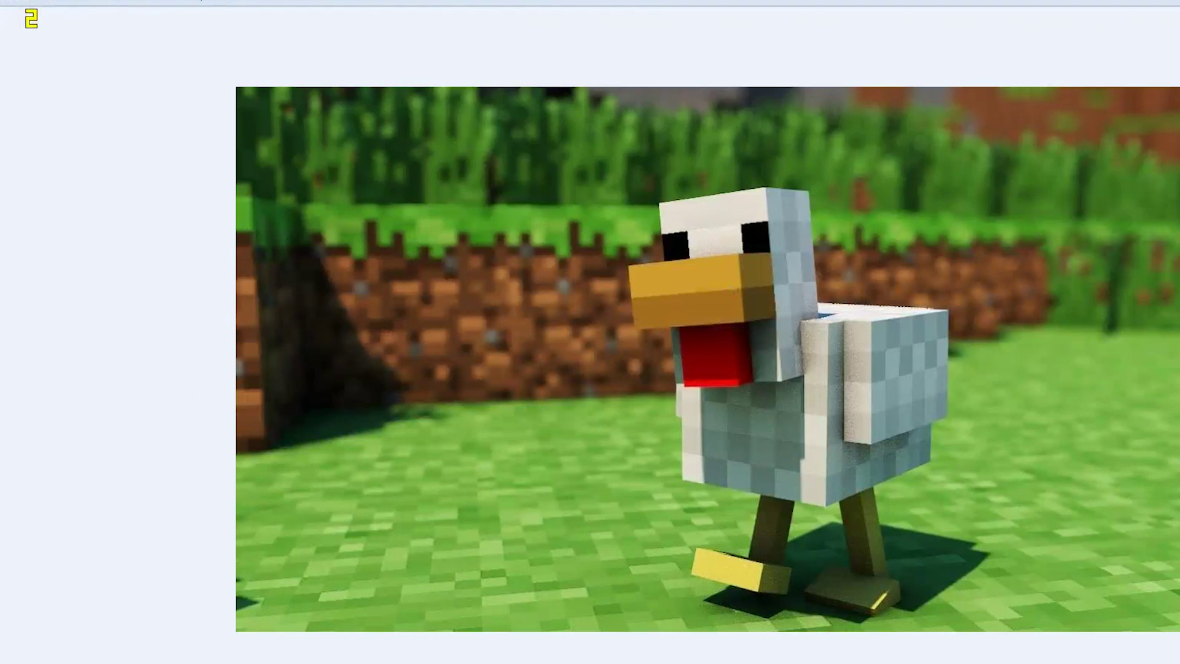
key("Escape")
Open config.yml from the PixelPrinter folder and examine the loadCount, auto-update, whitelistedMaterialsEnabled and whitelistedMaterials settings.
left_click(699, 122)
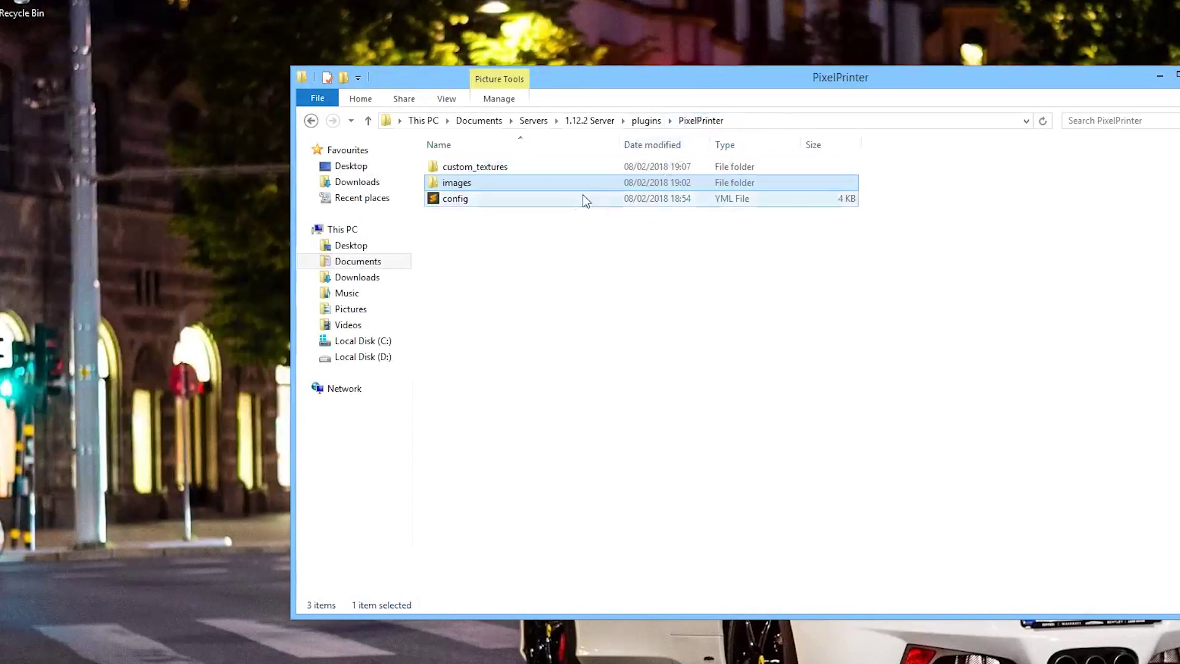
double_click(469, 197)
left_click(540, 212)
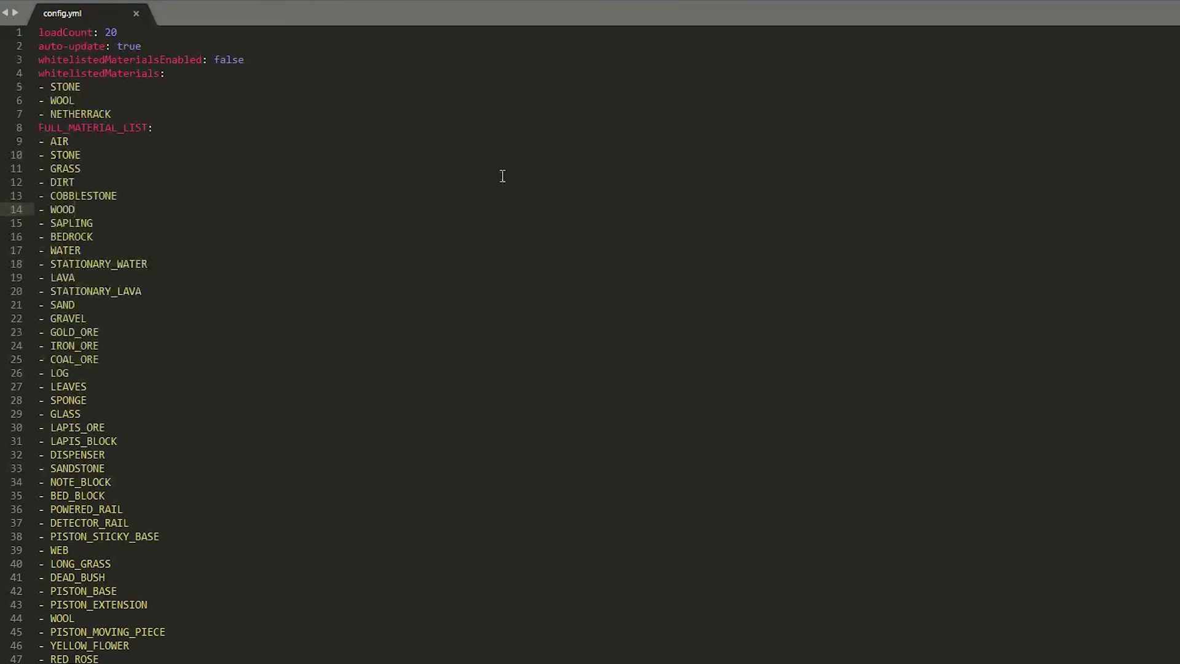
left_click_drag(133, 33, 9, 34)
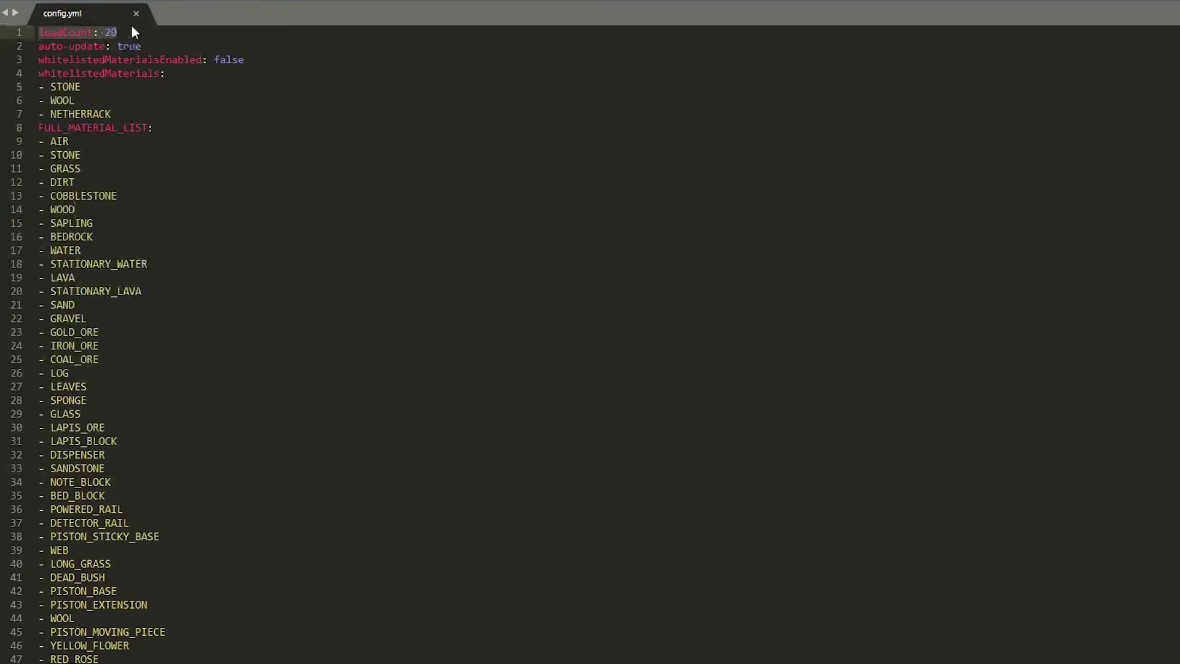
left_click(165, 48)
left_click_drag(168, 48, 215, 59)
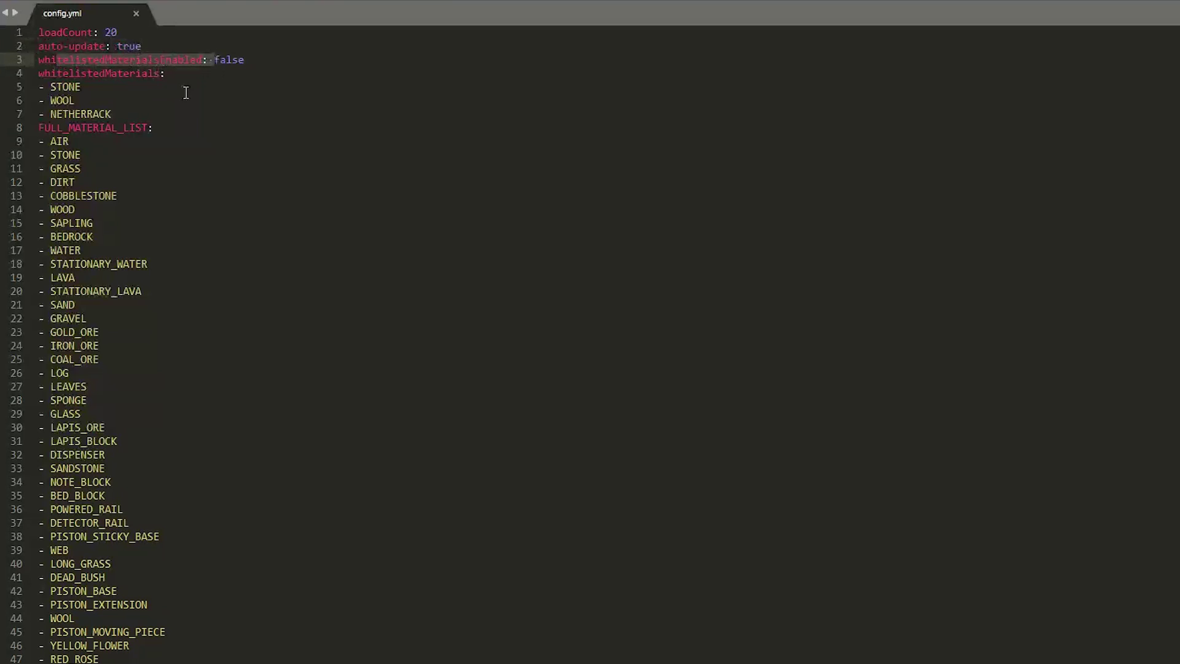
left_click_drag(31, 100, 13, 68)
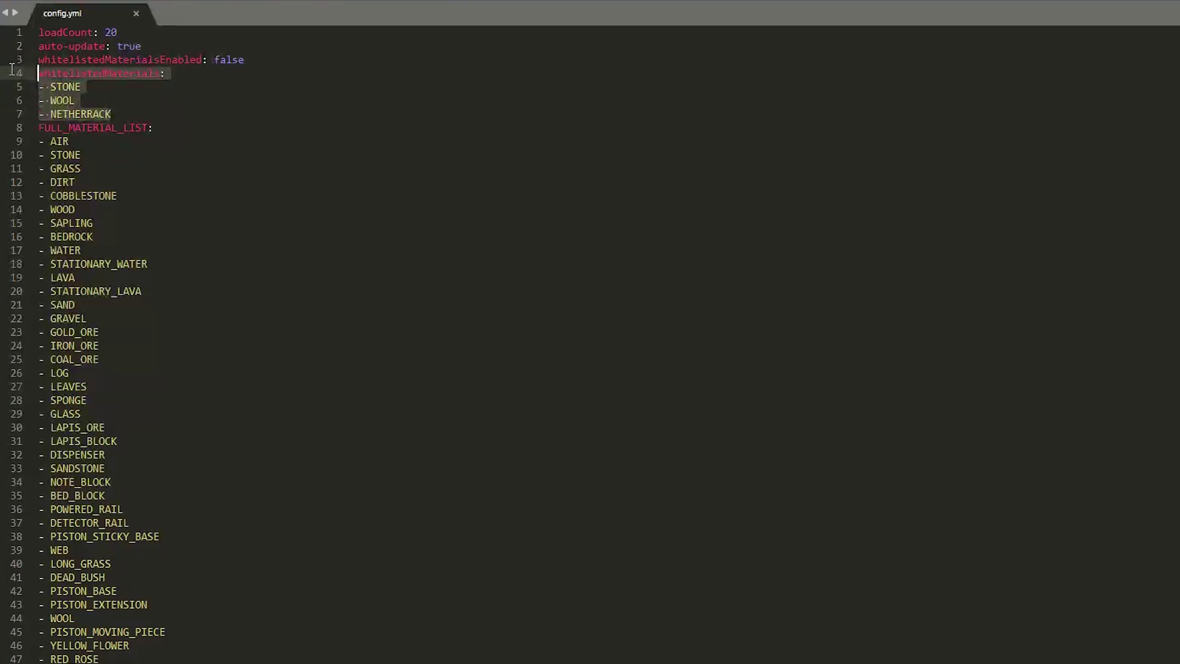
left_click(209, 158)
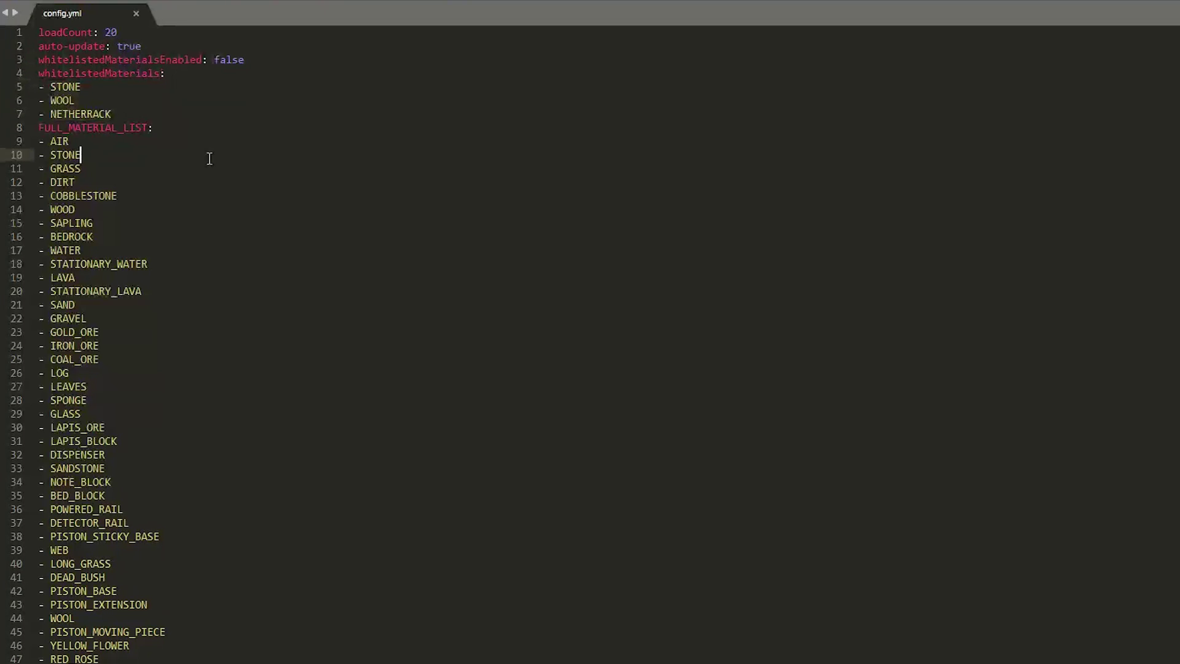
Look through the FULL_MATERIAL_LIST in config.yml down to its end and return to the PixelPrinter folder.
left_click_drag(38, 127, 150, 145)
left_click(52, 138)
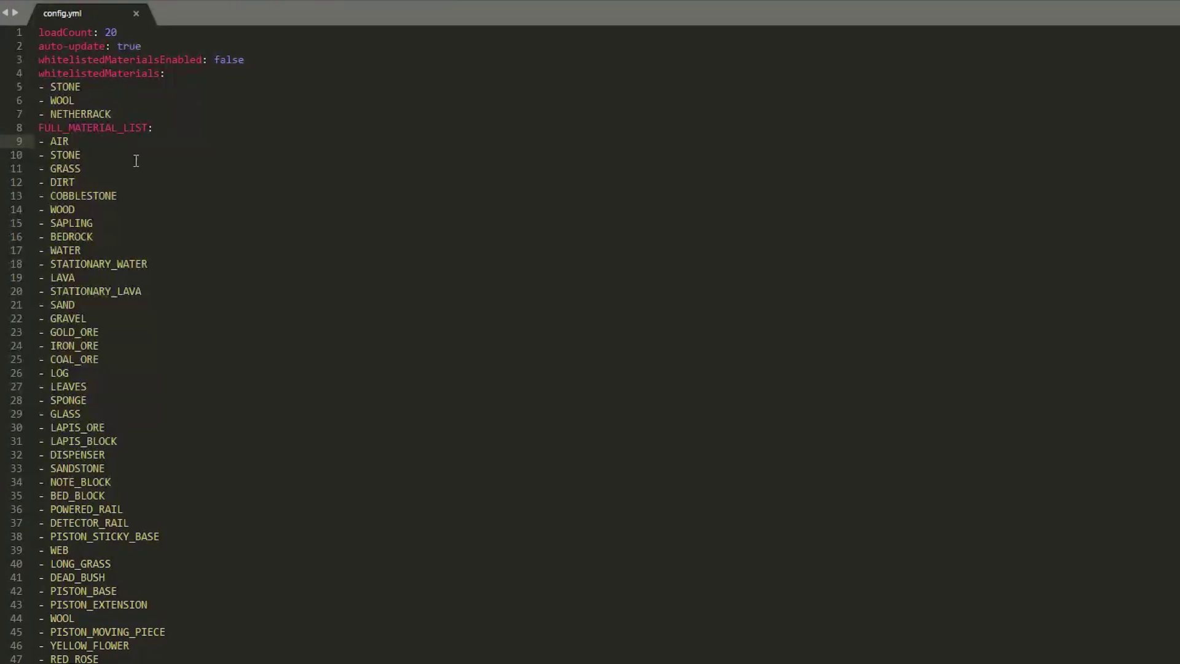
scroll(77, 138, "down", 8)
scroll(77, 137, "down", 20)
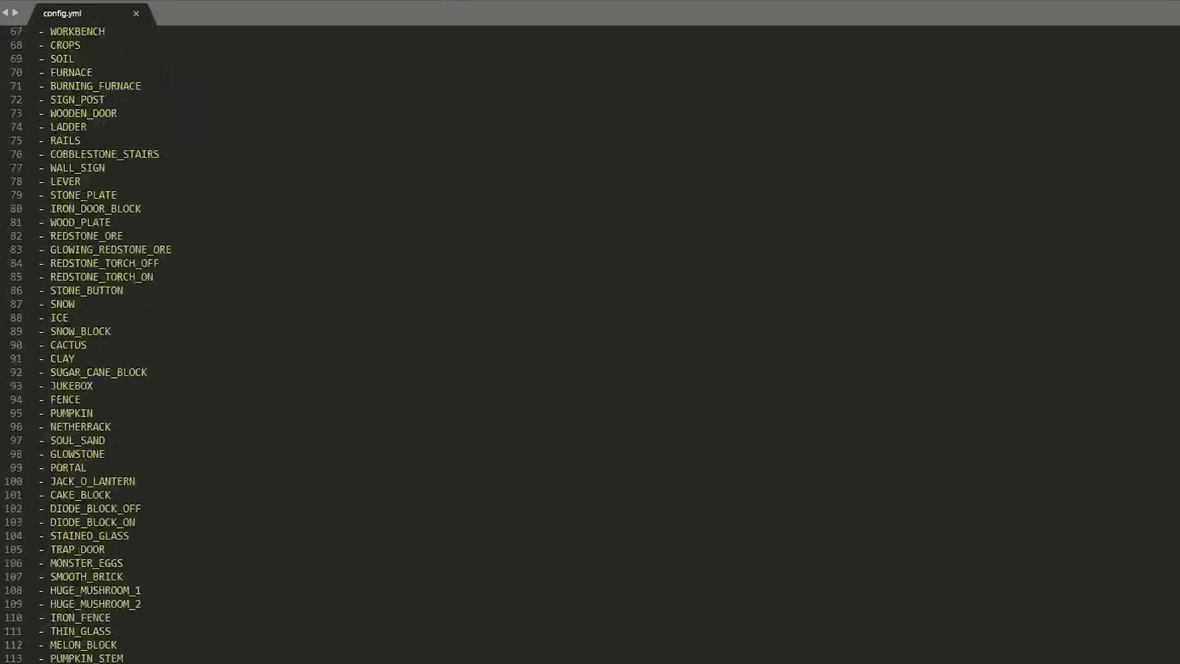
scroll(155, 297, "down", 1)
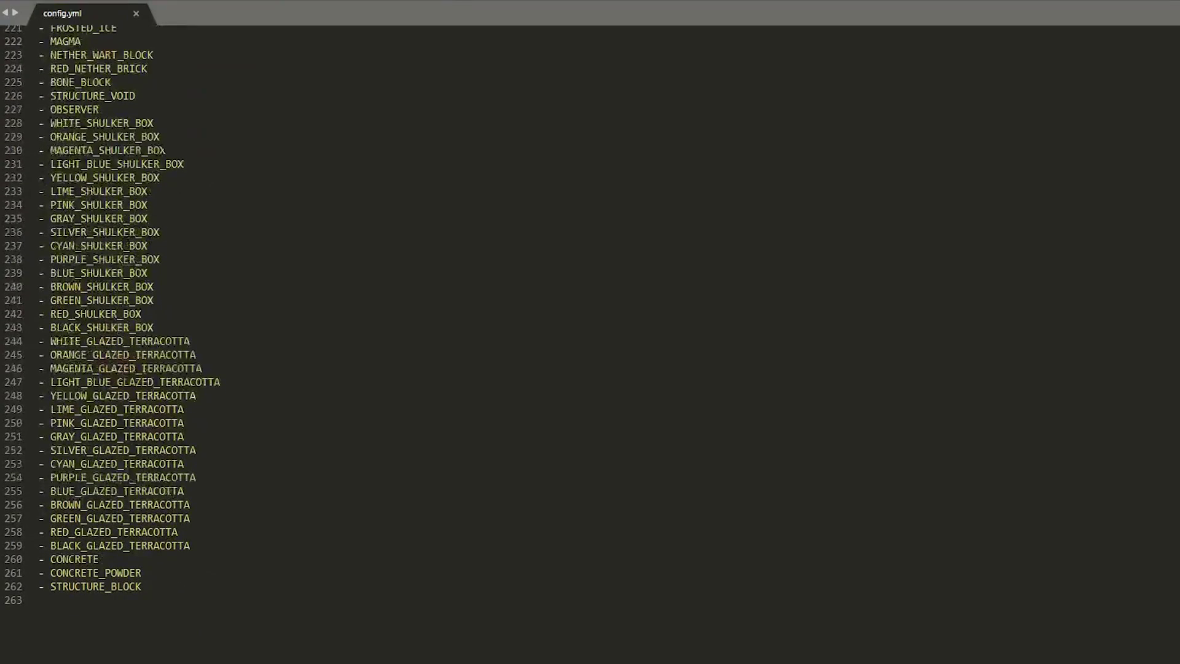
scroll(112, 314, "down", 1)
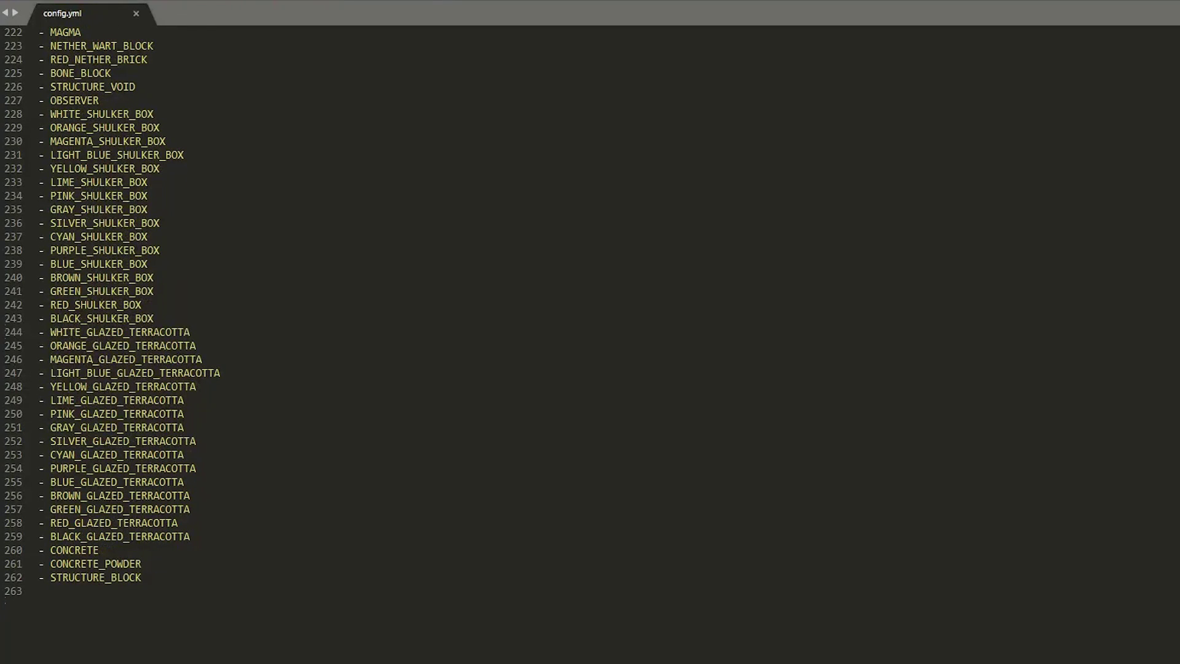
scroll(123, 308, "up", 20)
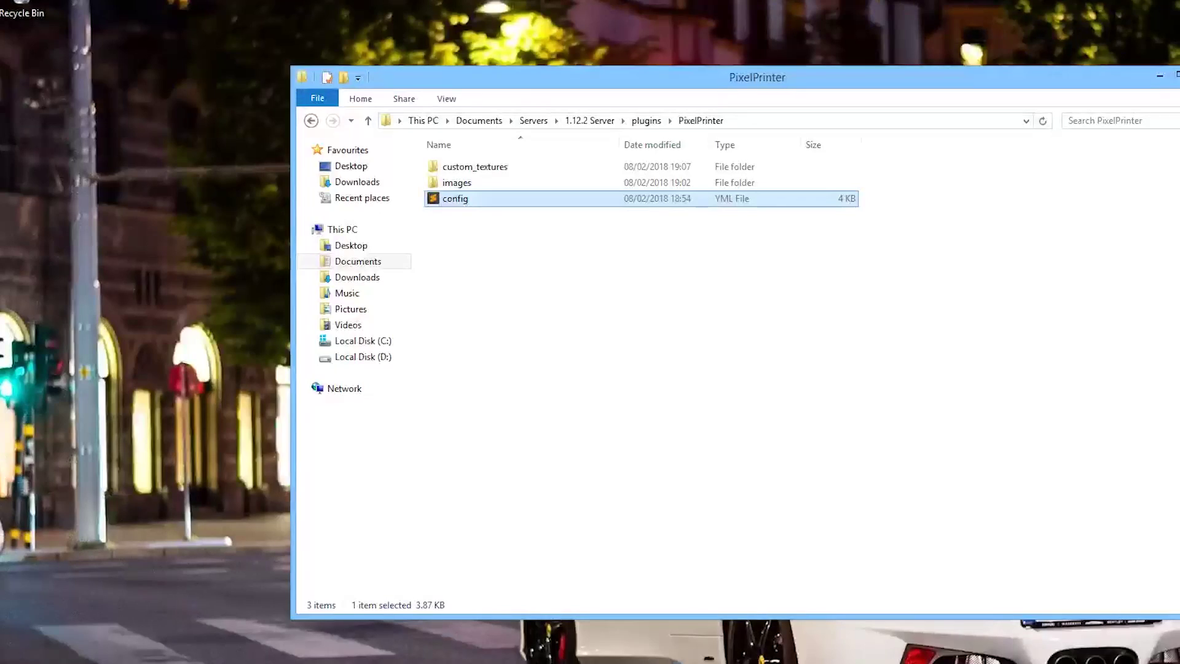
left_click(916, 270)
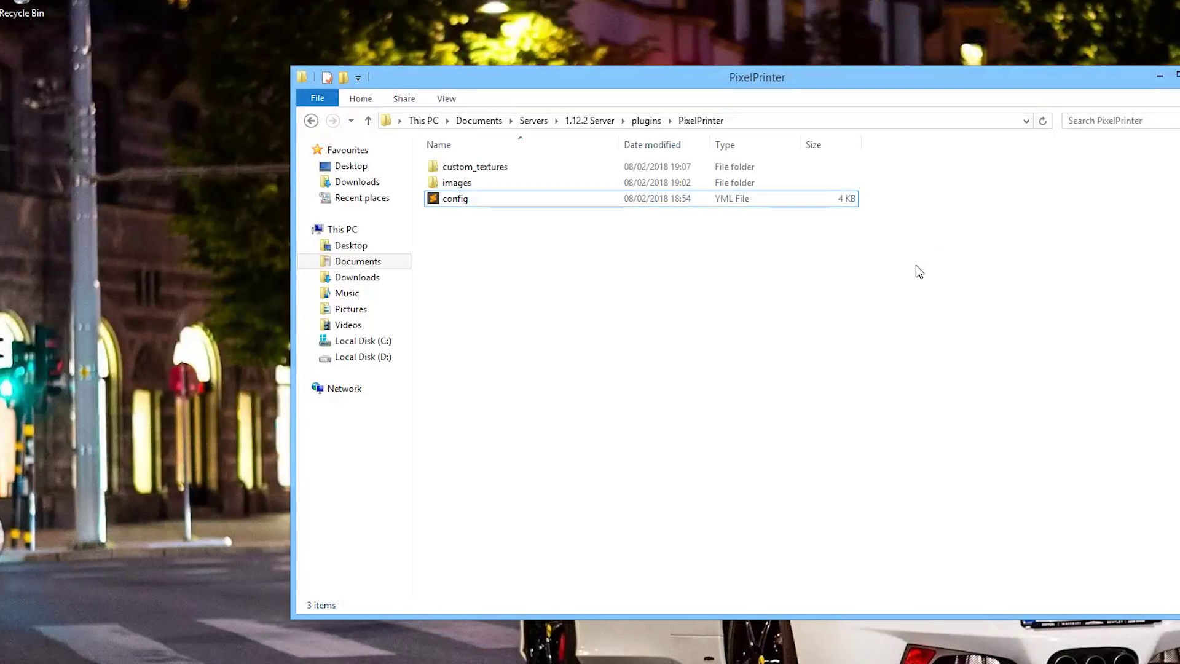